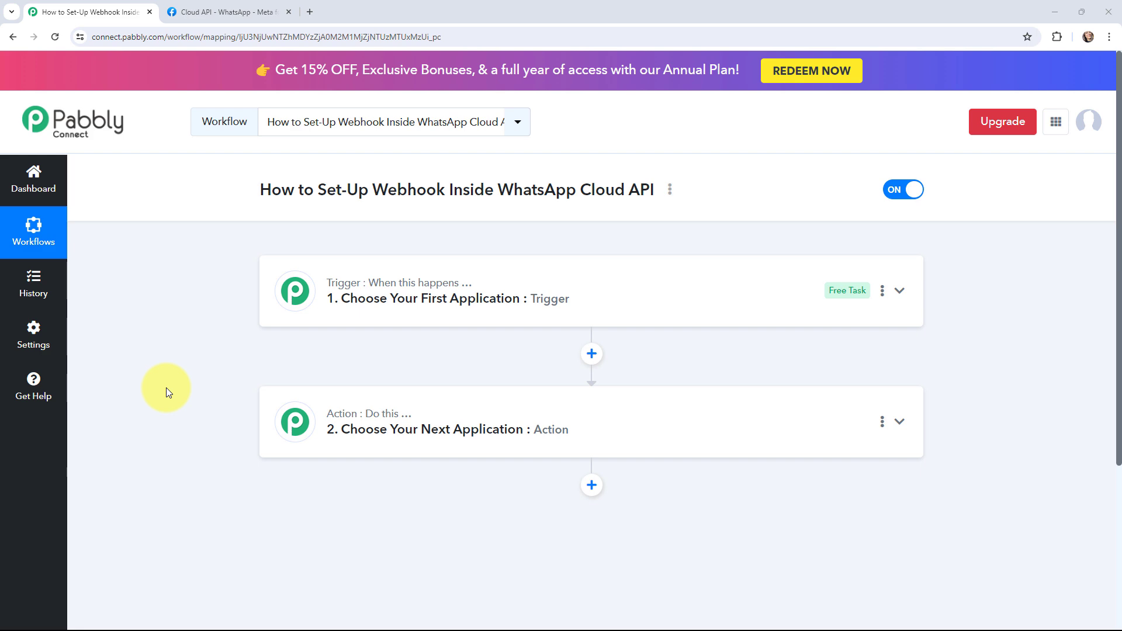
# Switch to the 'Cloud API - WhatsApp - Meta' tab showing the Edit webhook callback URL dialog.
pyautogui.click(198, 13)
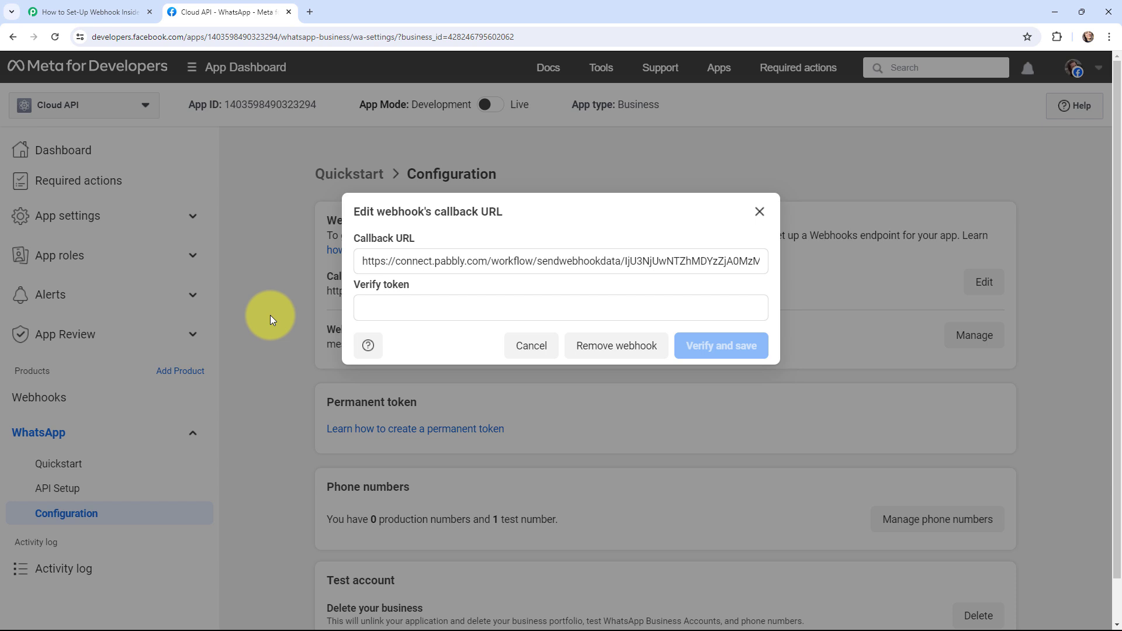
# Return to the Pabbly Connect workflow 'How to Set-Up Webhook Inside WhatsApp Cloud API'.
pyautogui.click(88, 11)
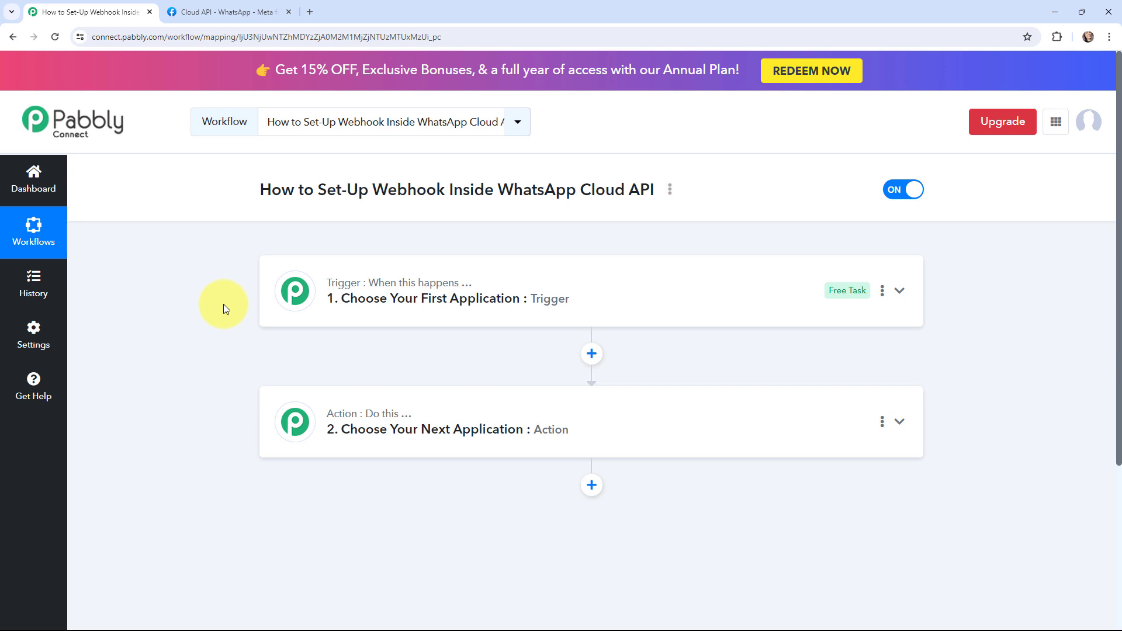
# Choose WhatsApp Cloud API as the trigger app with the Message Notification event.
pyautogui.click(294, 290)
pyautogui.click(388, 368)
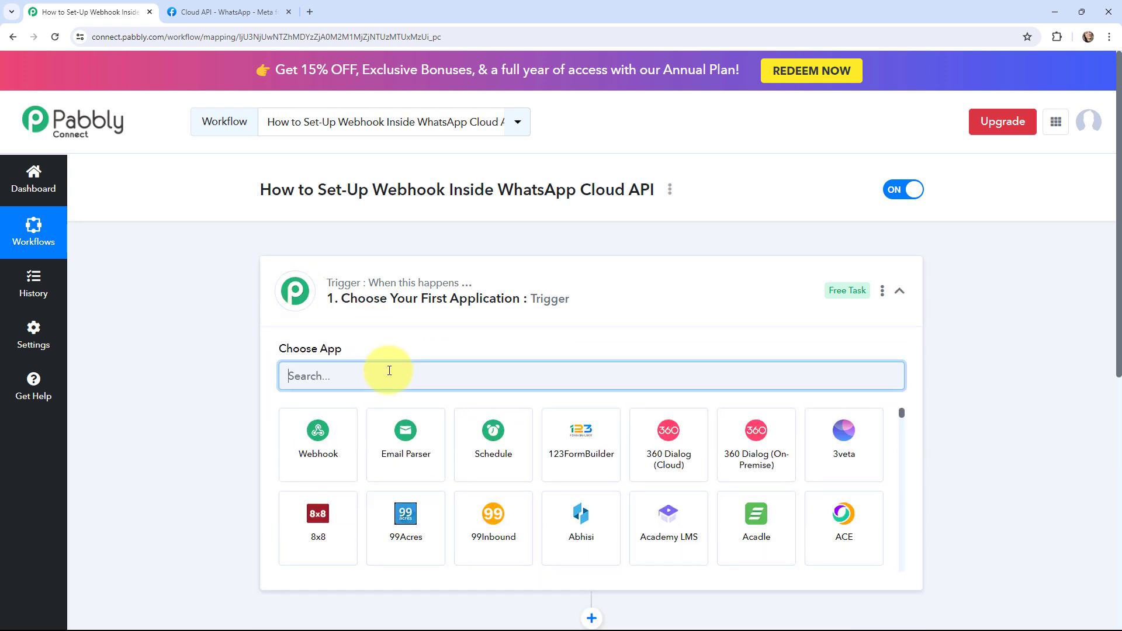
pyautogui.write('whatsapp')
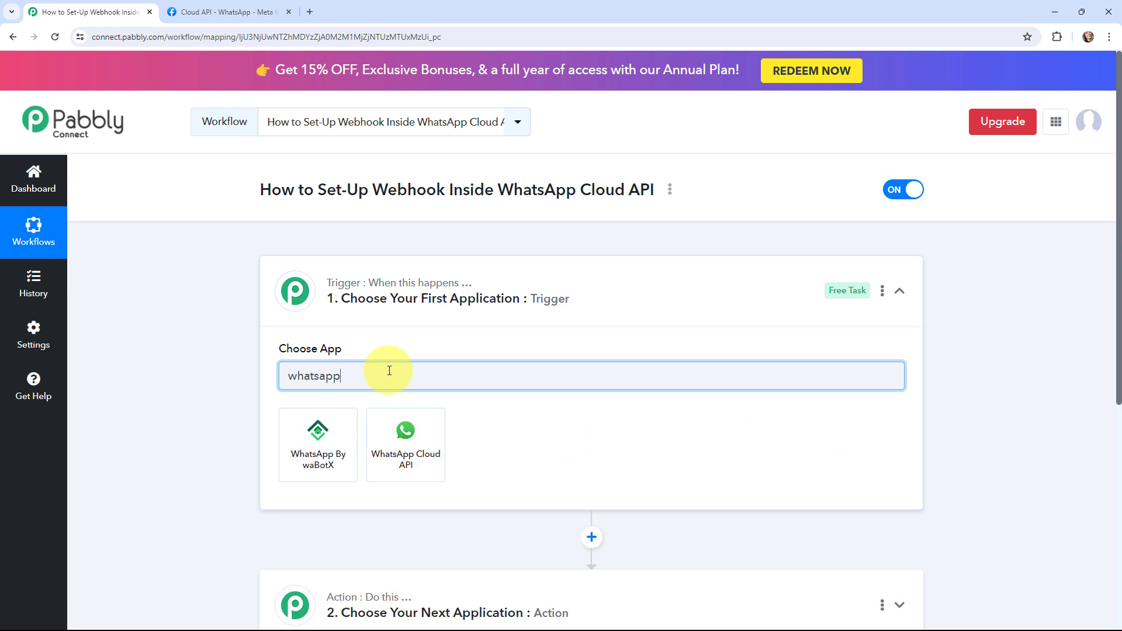
pyautogui.write(' cloud api')
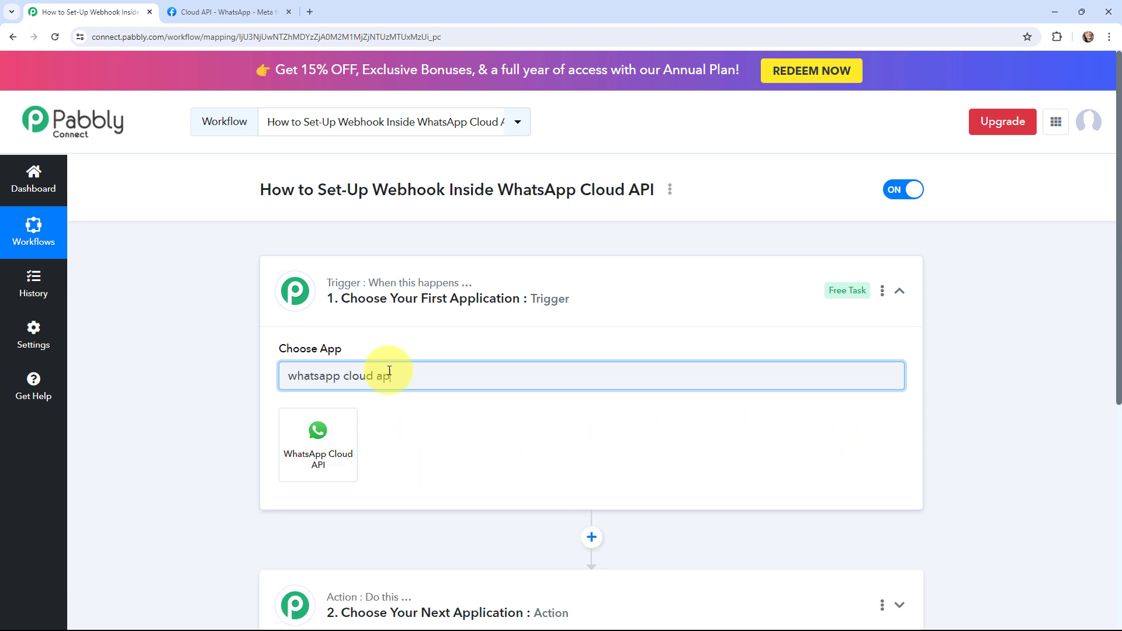
pyautogui.click(334, 436)
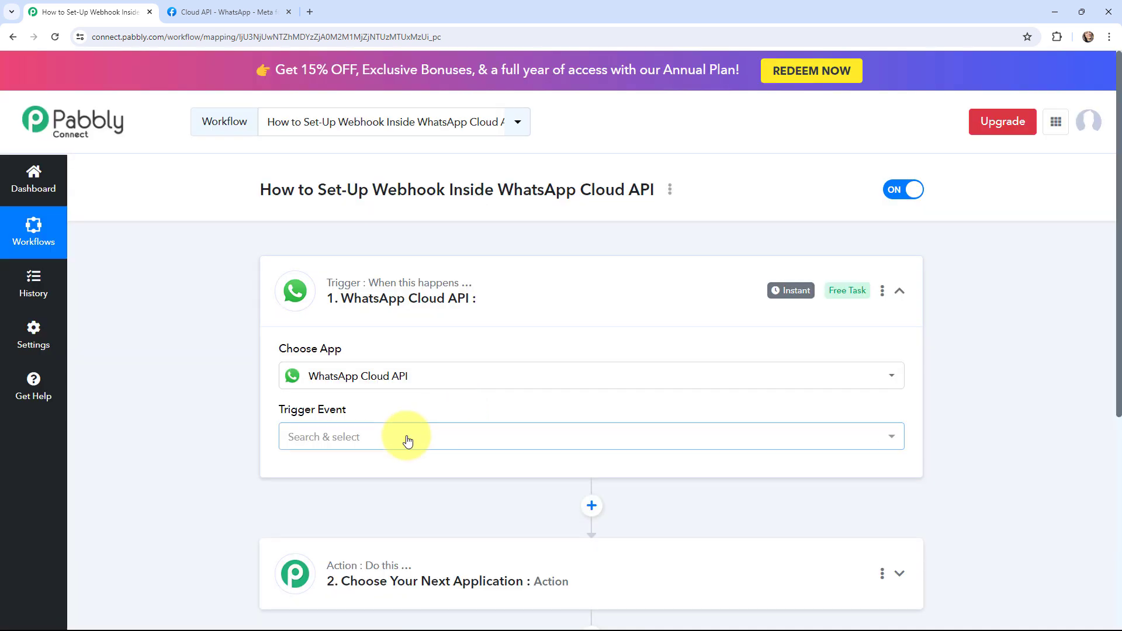
pyautogui.click(407, 441)
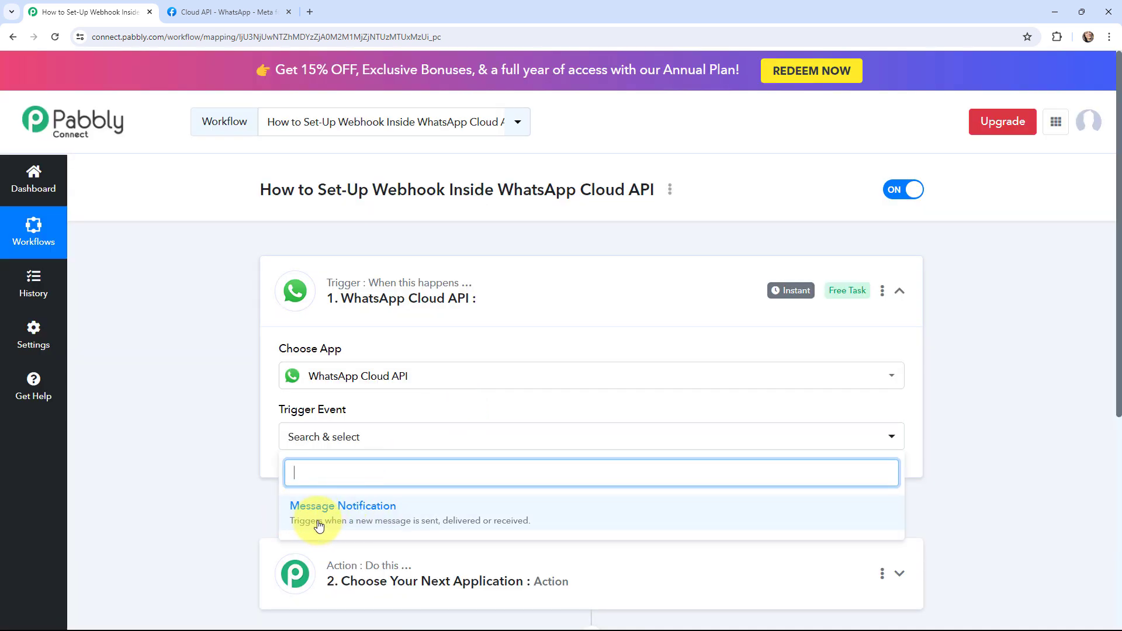
pyautogui.click(438, 515)
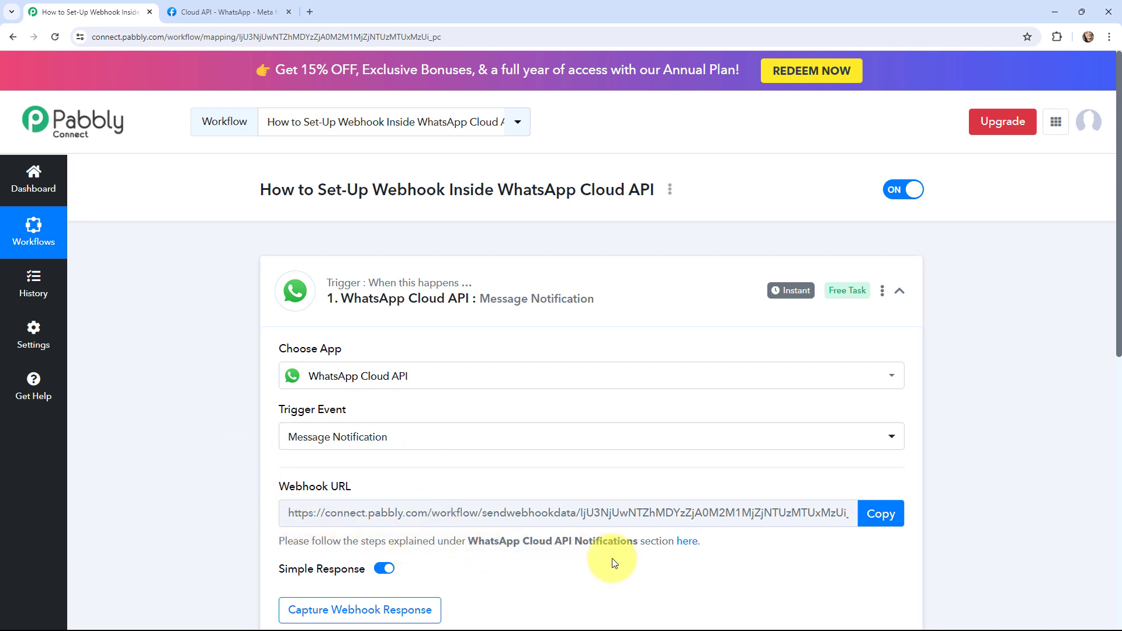
# Open the WhatsApp Cloud API Notifications forum thread from the Webhook URL 'here' link.
pyautogui.click(688, 543)
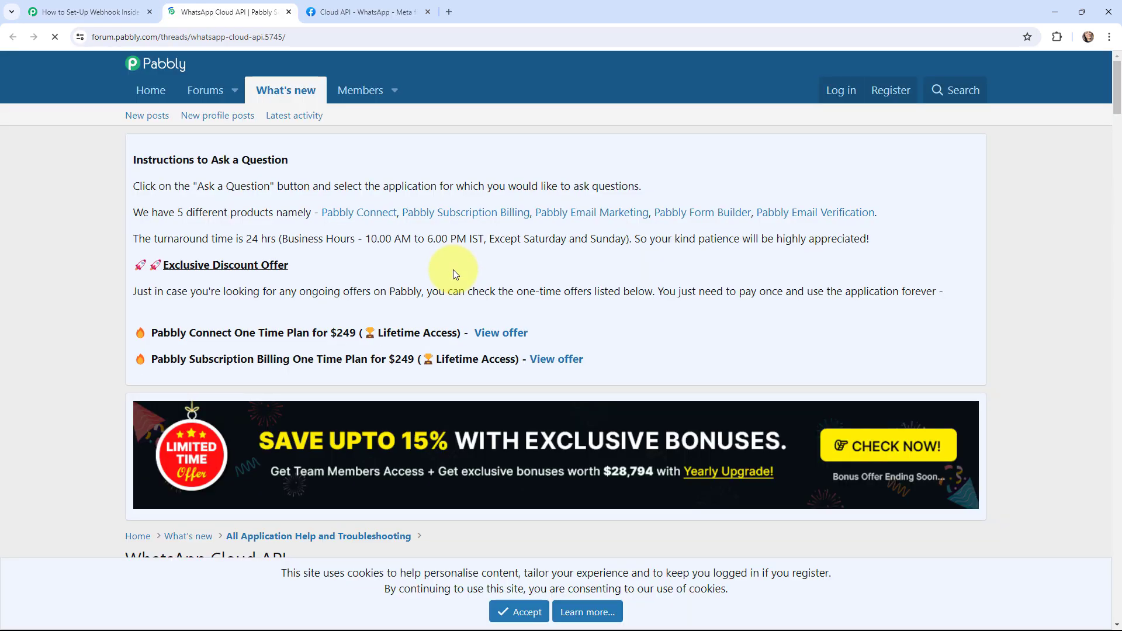
pyautogui.click(89, 12)
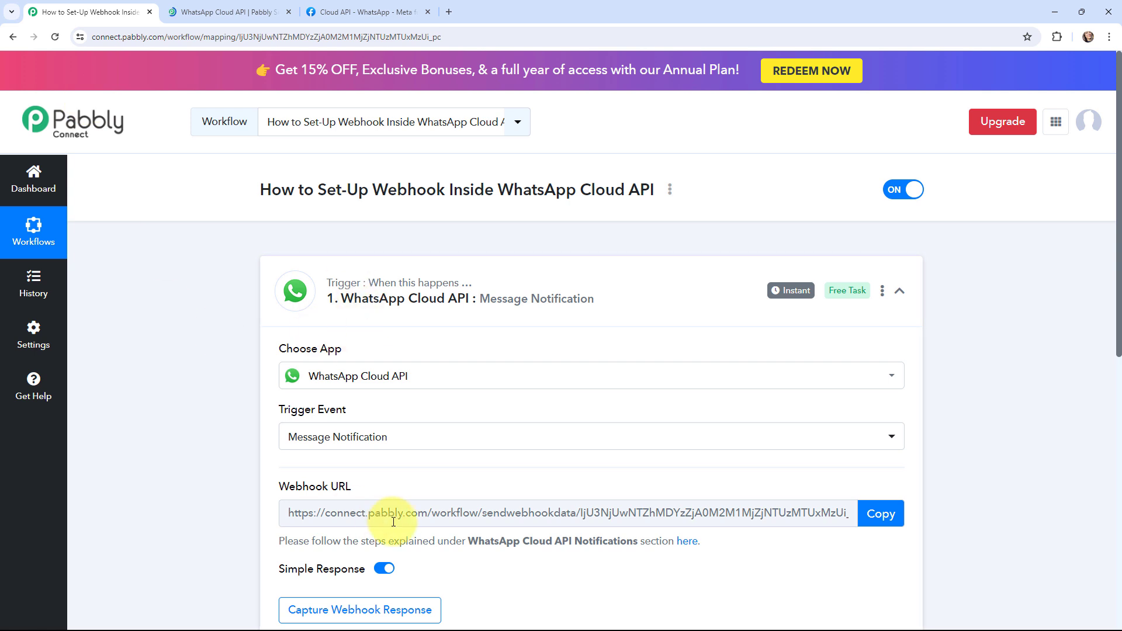
pyautogui.scroll(-1, 201, 440)
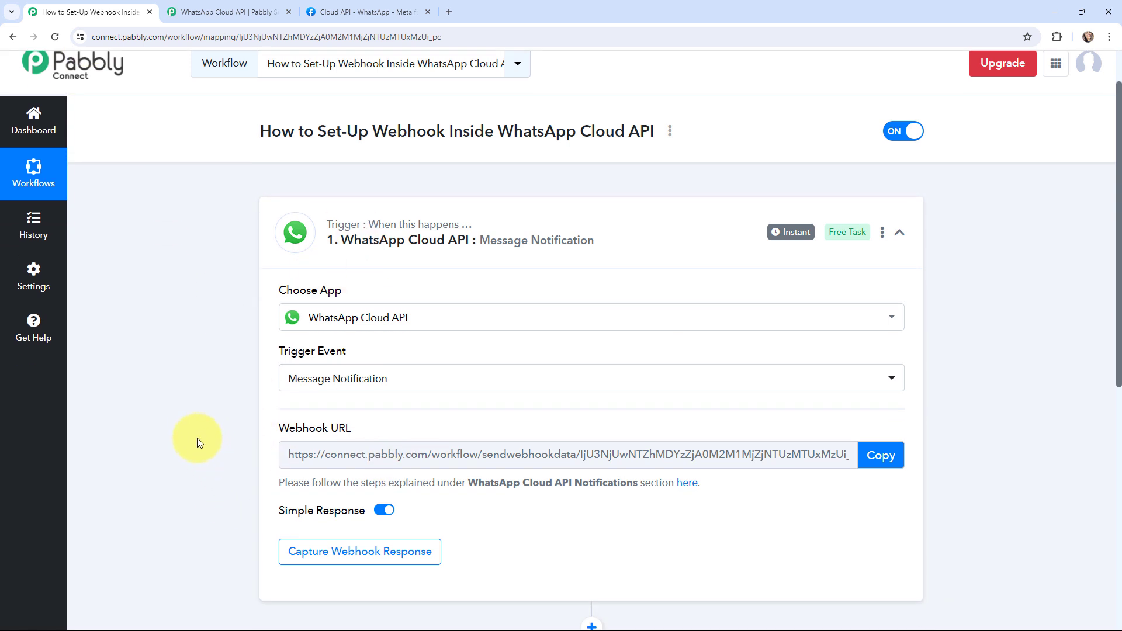
# Read through the forum guide's webhook notification steps, comparing them with the workflow.
pyautogui.hotkey('ctrl', 'Tab')
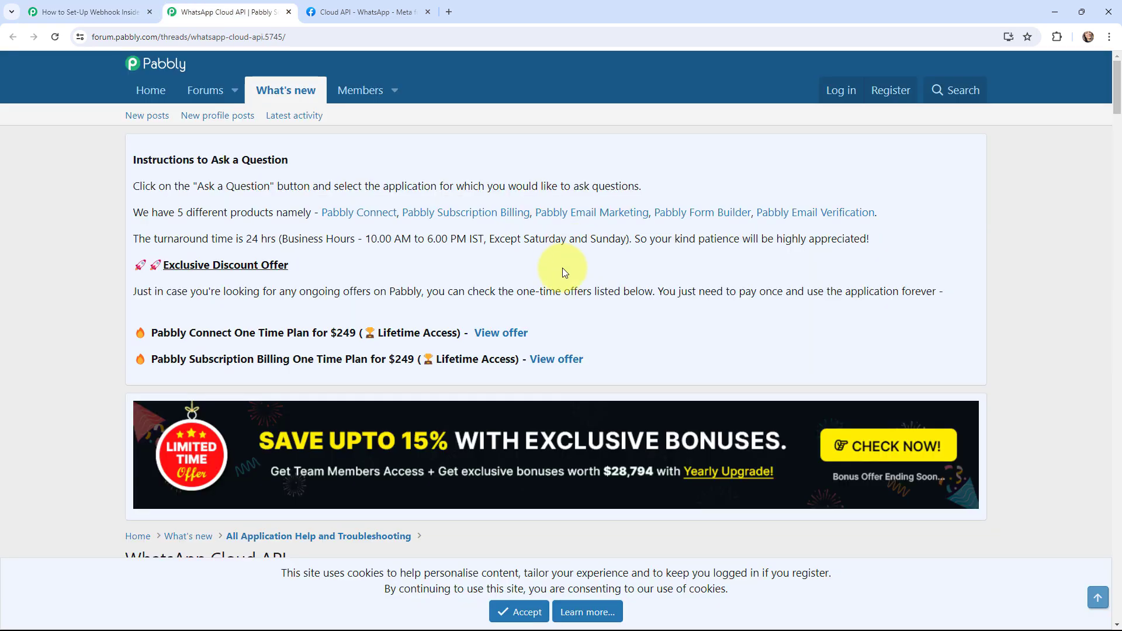
pyautogui.scroll(-9, 563, 272)
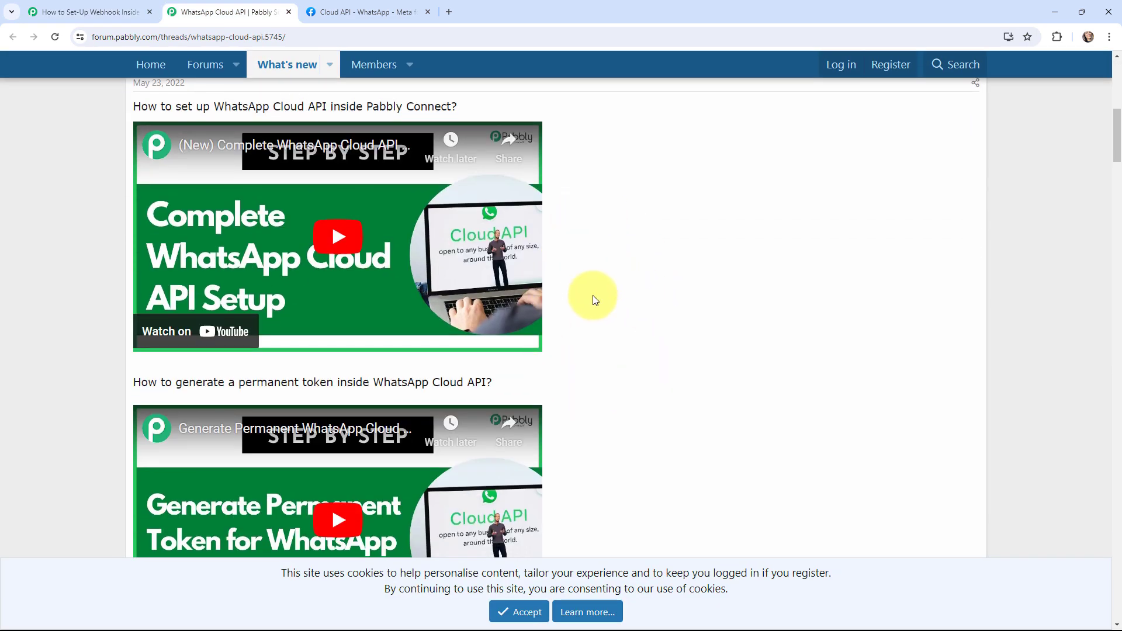
pyautogui.scroll(-2, 592, 295)
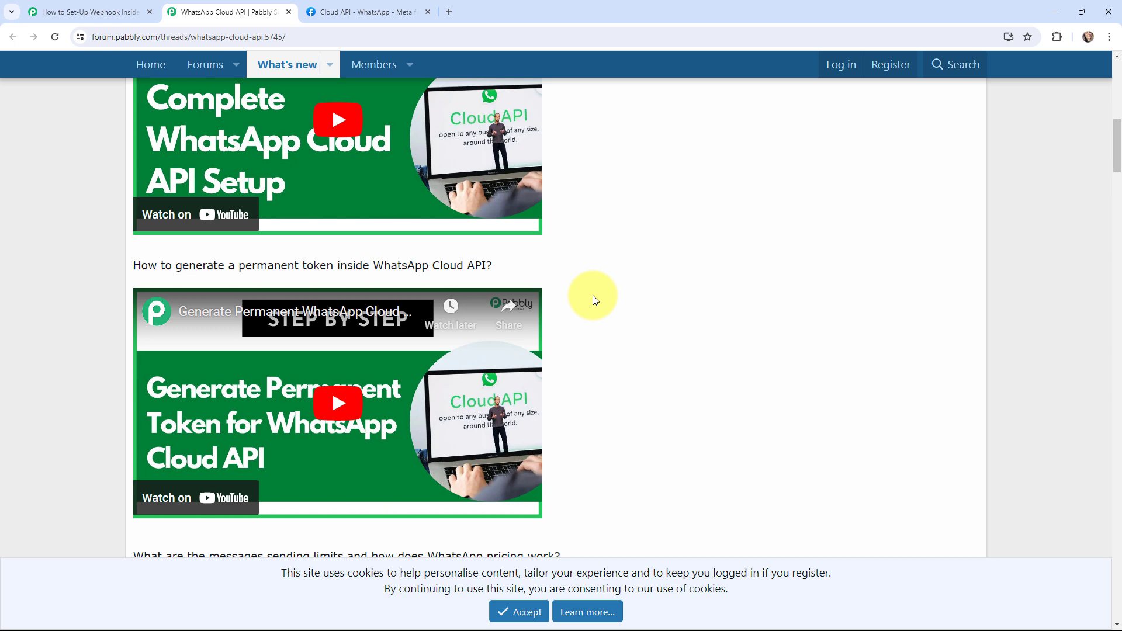
pyautogui.scroll(-8, 593, 295)
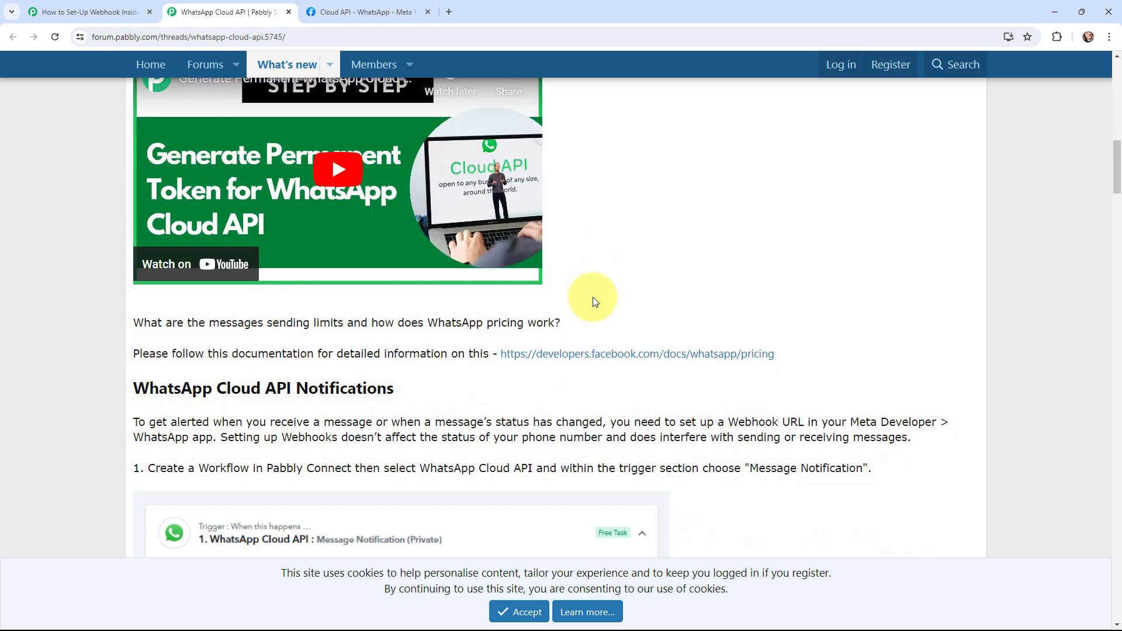
pyautogui.scroll(-2, 693, 297)
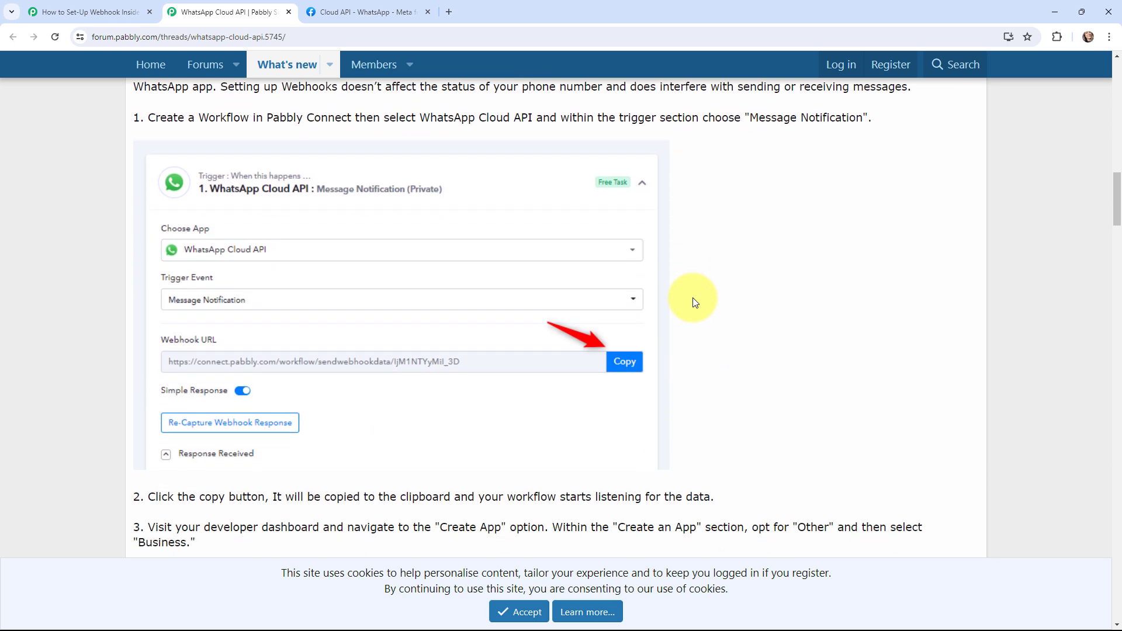
pyautogui.click(87, 12)
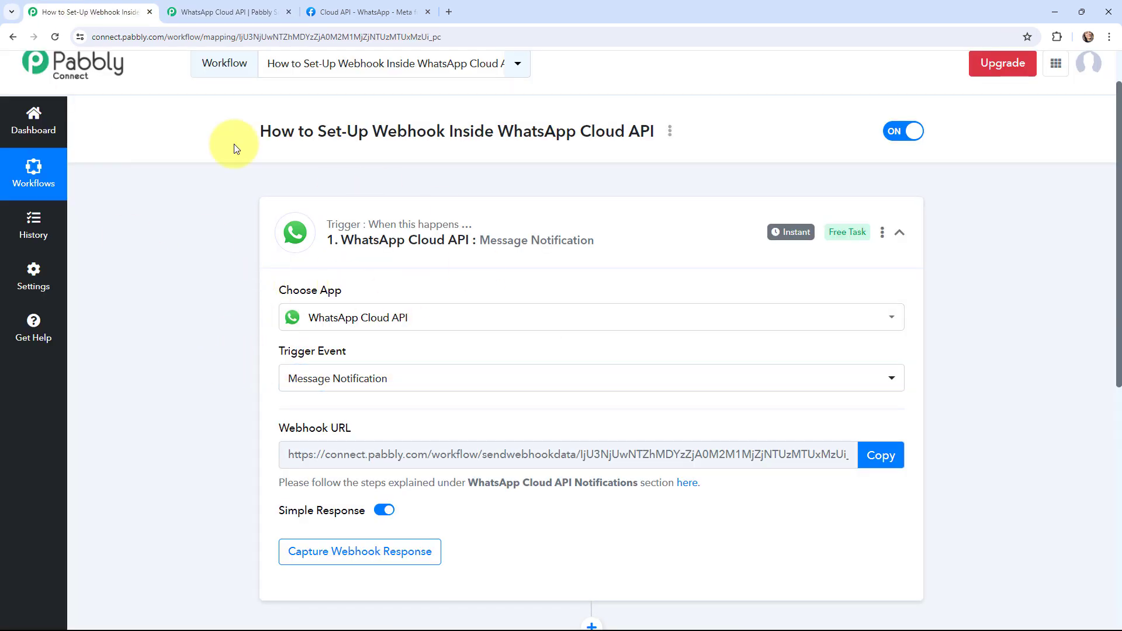
pyautogui.click(237, 12)
pyautogui.scroll(-4, 607, 353)
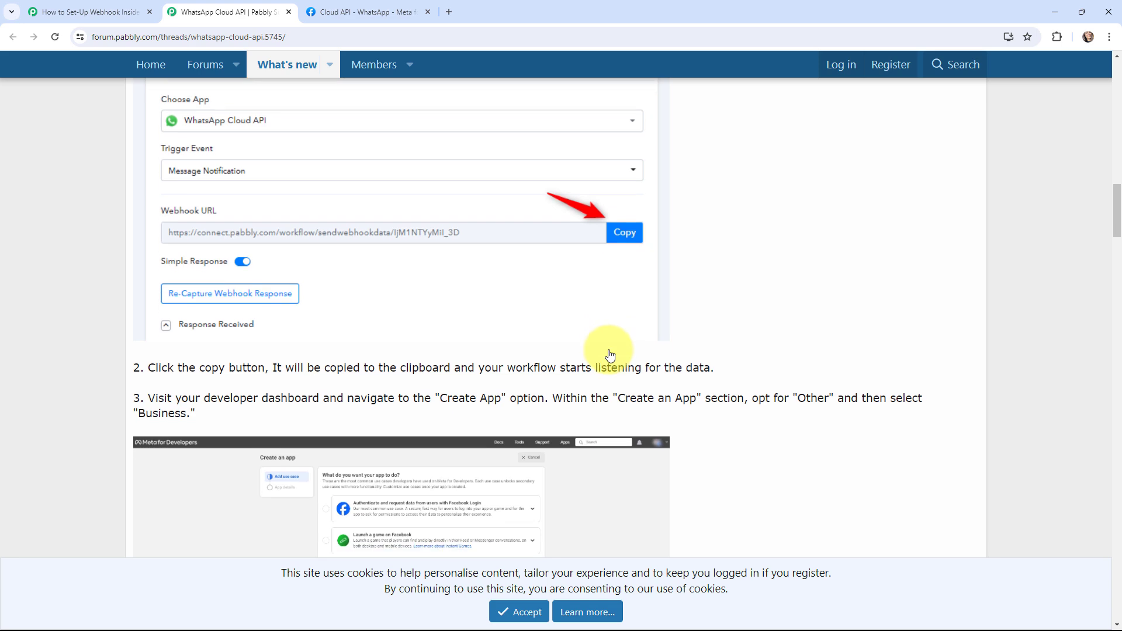
pyautogui.scroll(-1, 608, 354)
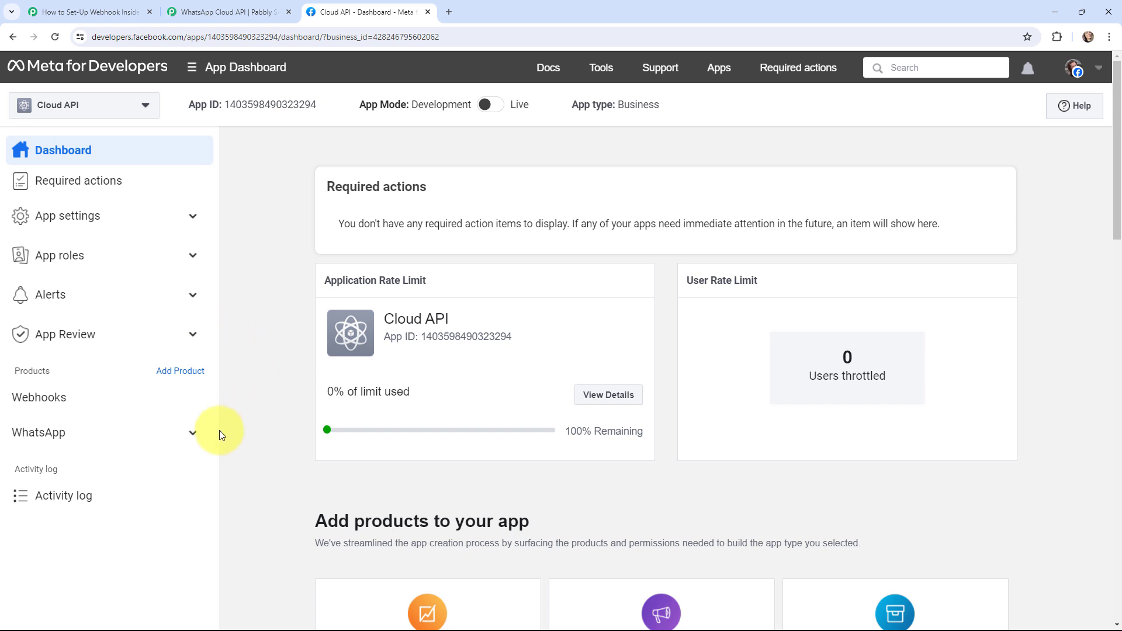
# Go to WhatsApp > Configuration in the Meta app and edit the Webhook section.
pyautogui.click(195, 435)
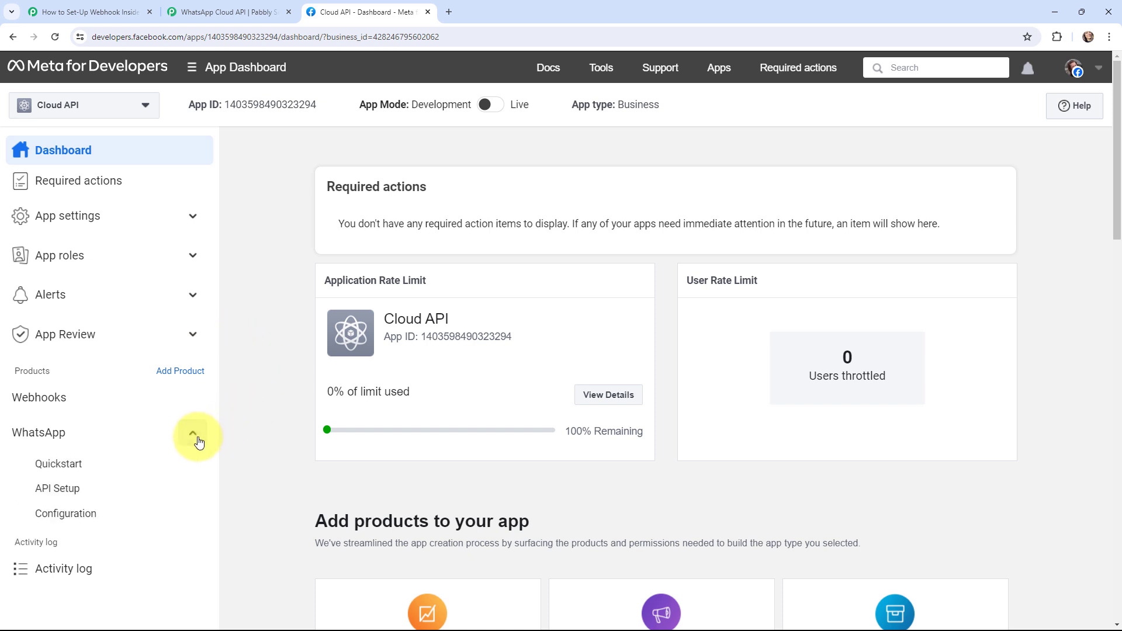
pyautogui.click(105, 520)
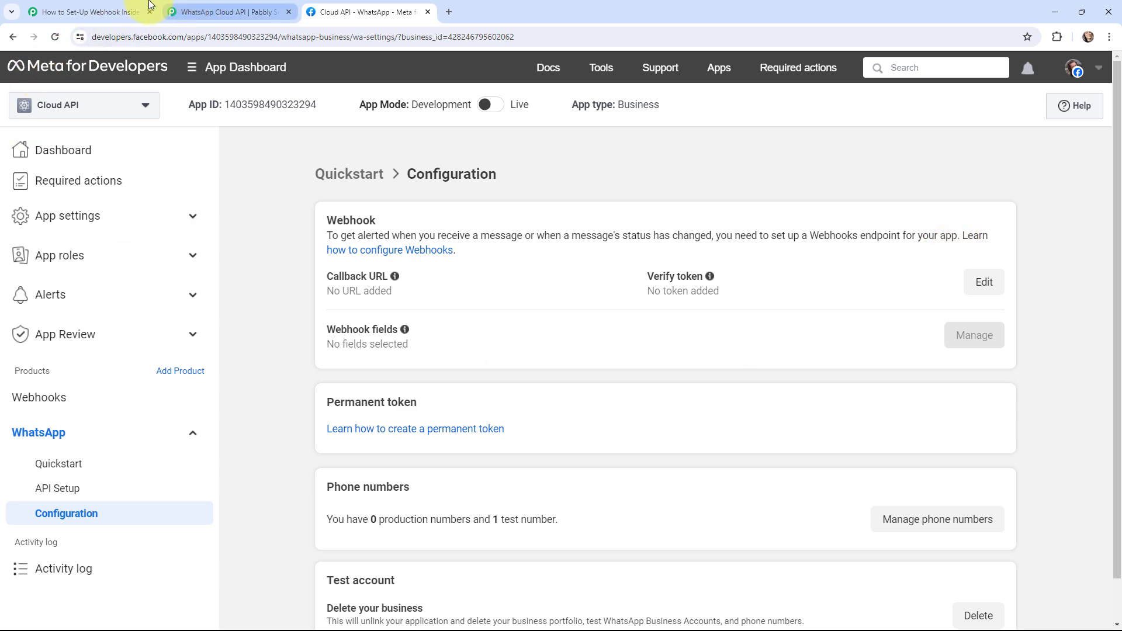
pyautogui.click(120, 11)
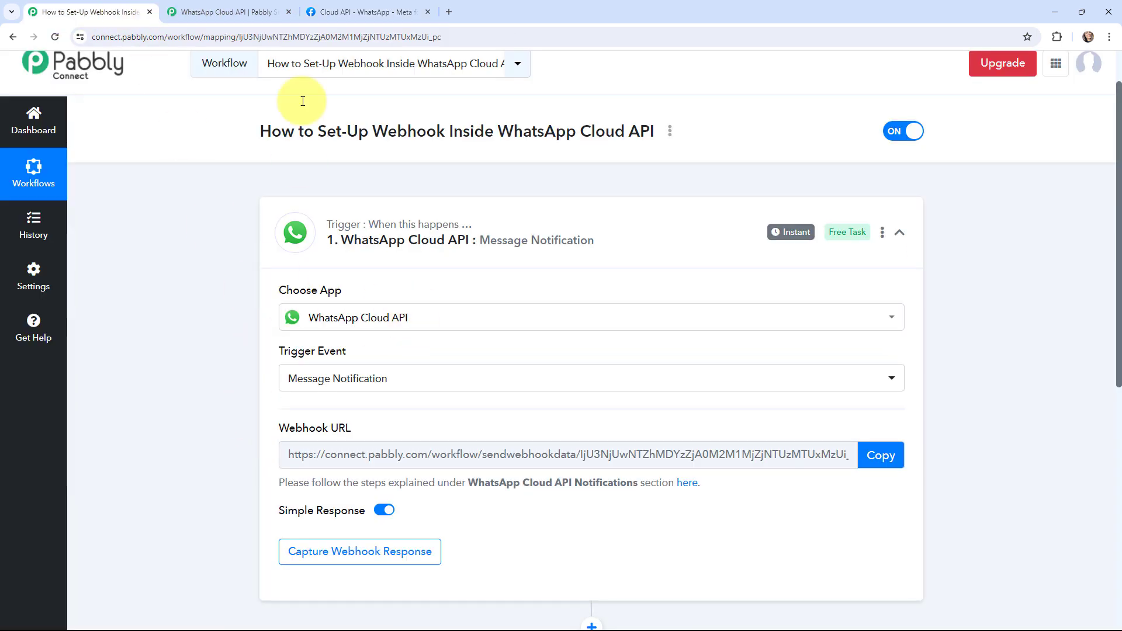
pyautogui.click(365, 11)
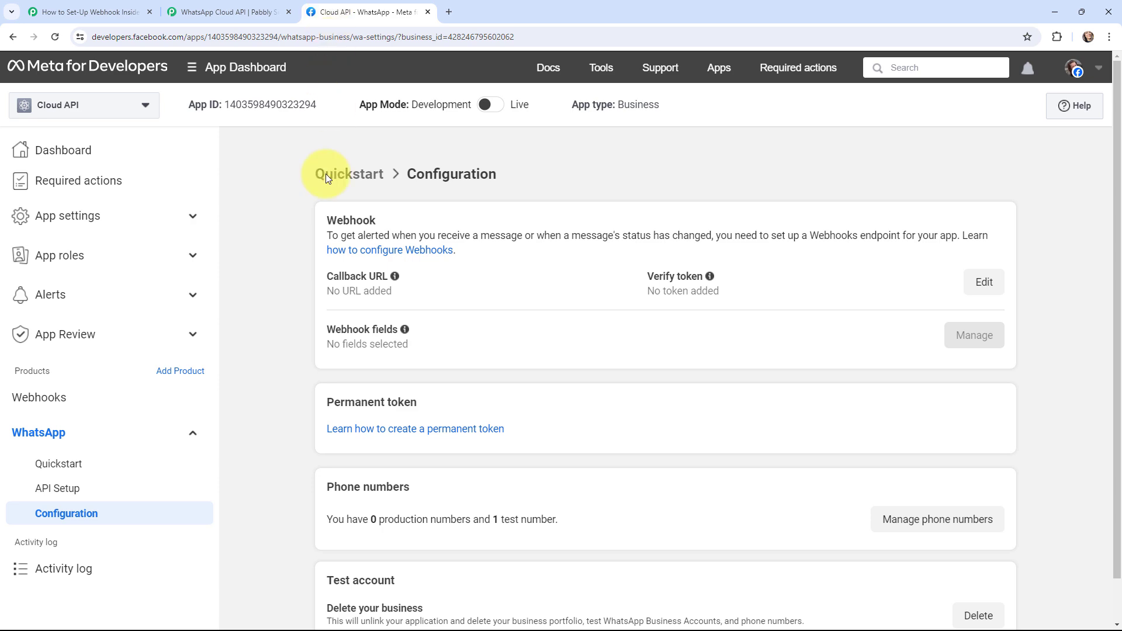
pyautogui.click(984, 284)
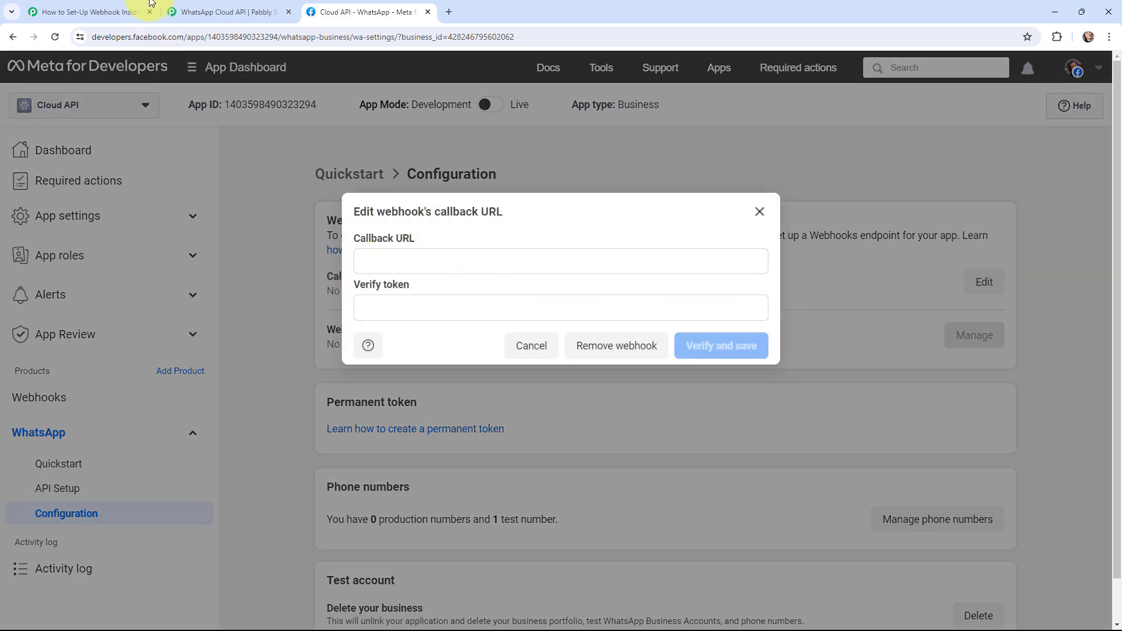
# Paste the Pabbly Connect workflow's webhook URL into the Callback URL field.
pyautogui.click(80, 7)
pyautogui.click(876, 454)
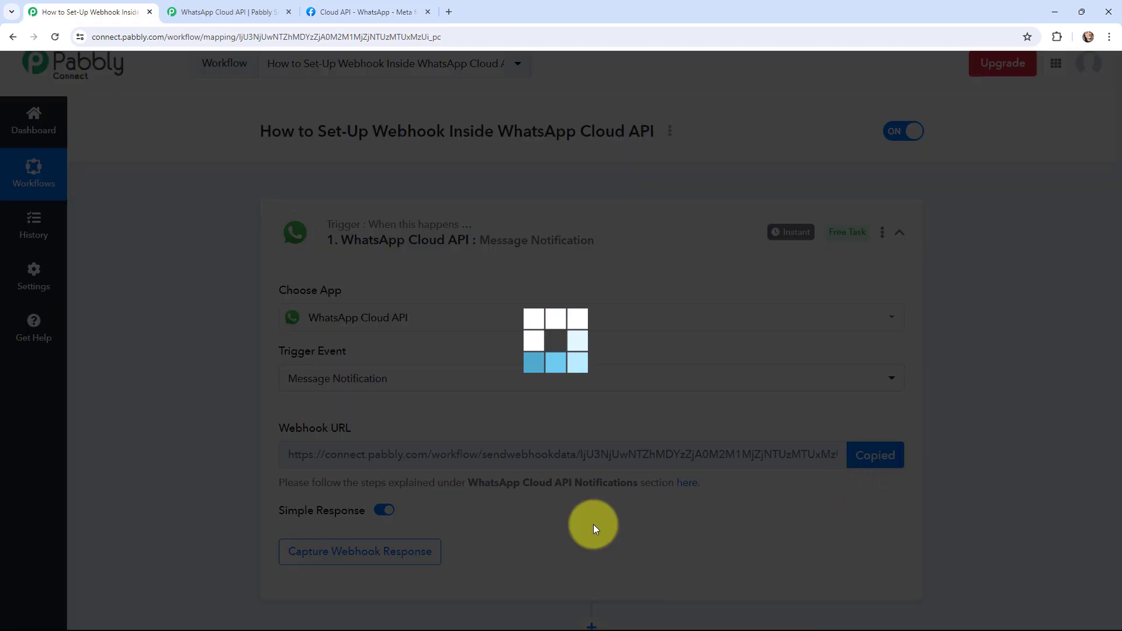
pyautogui.click(369, 12)
pyautogui.click(378, 260)
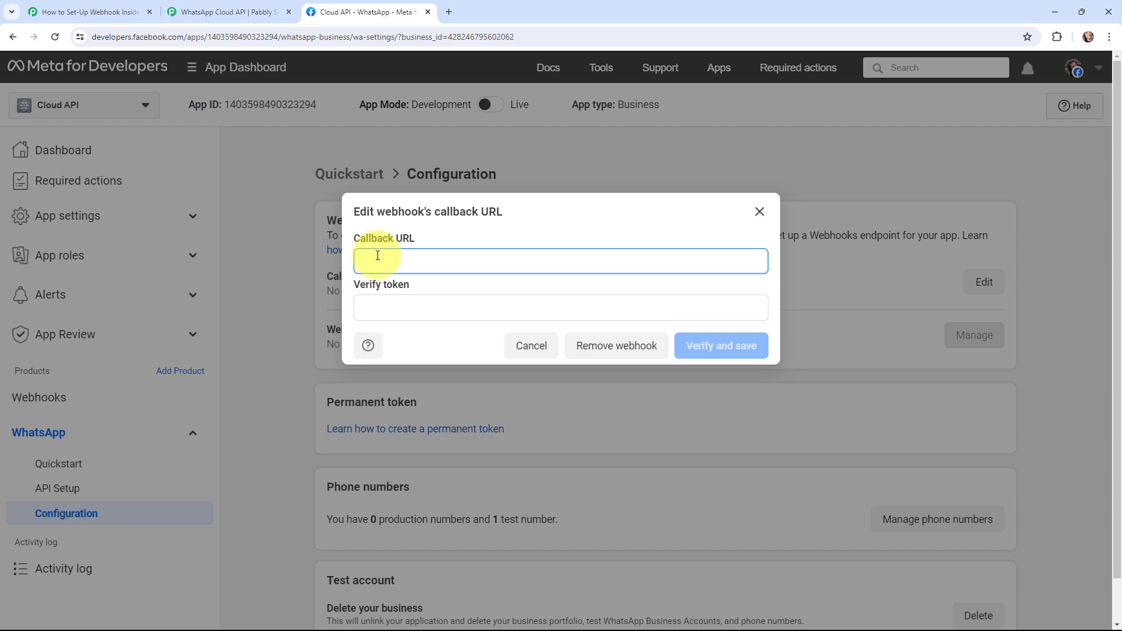
pyautogui.hotkey('ctrl', 'v')
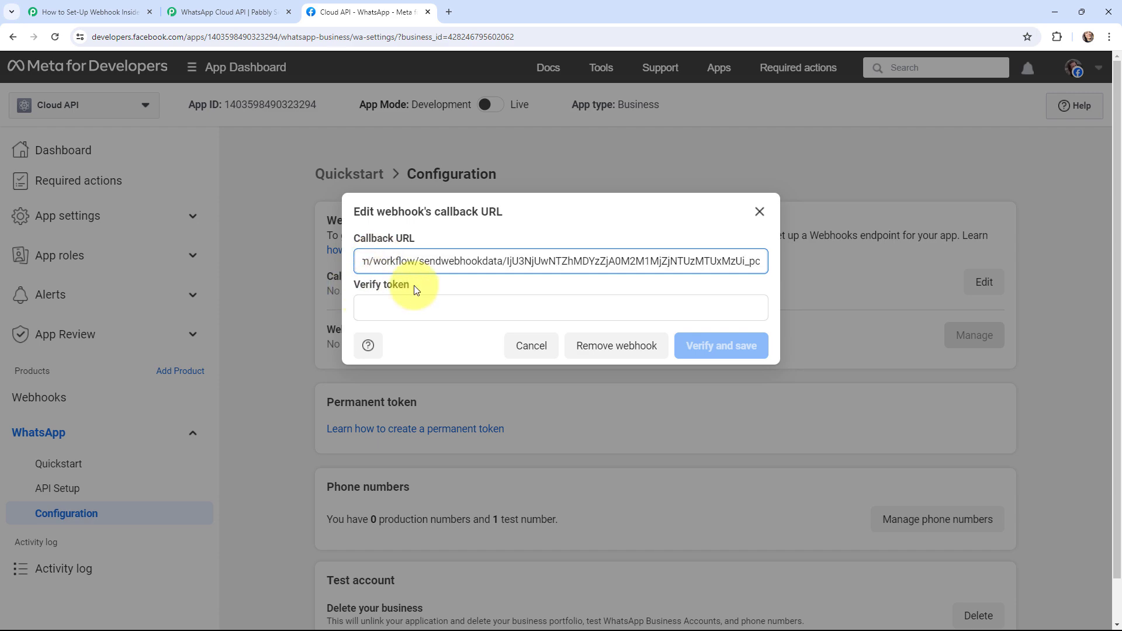
pyautogui.click(246, 12)
pyautogui.scroll(-3, 350, 313)
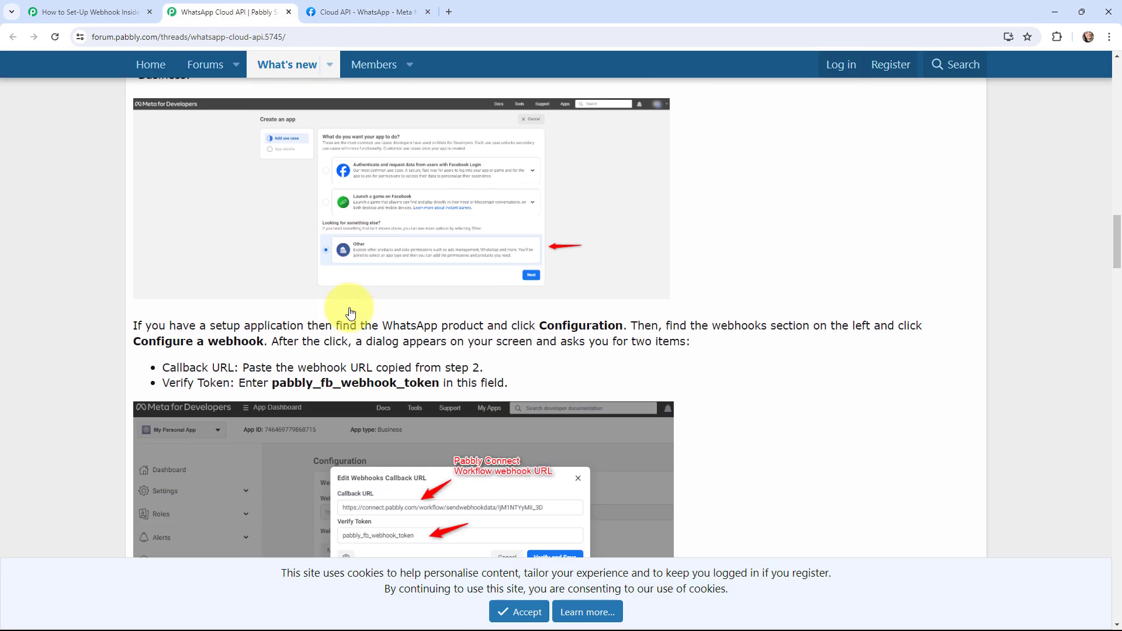
pyautogui.scroll(-1, 350, 309)
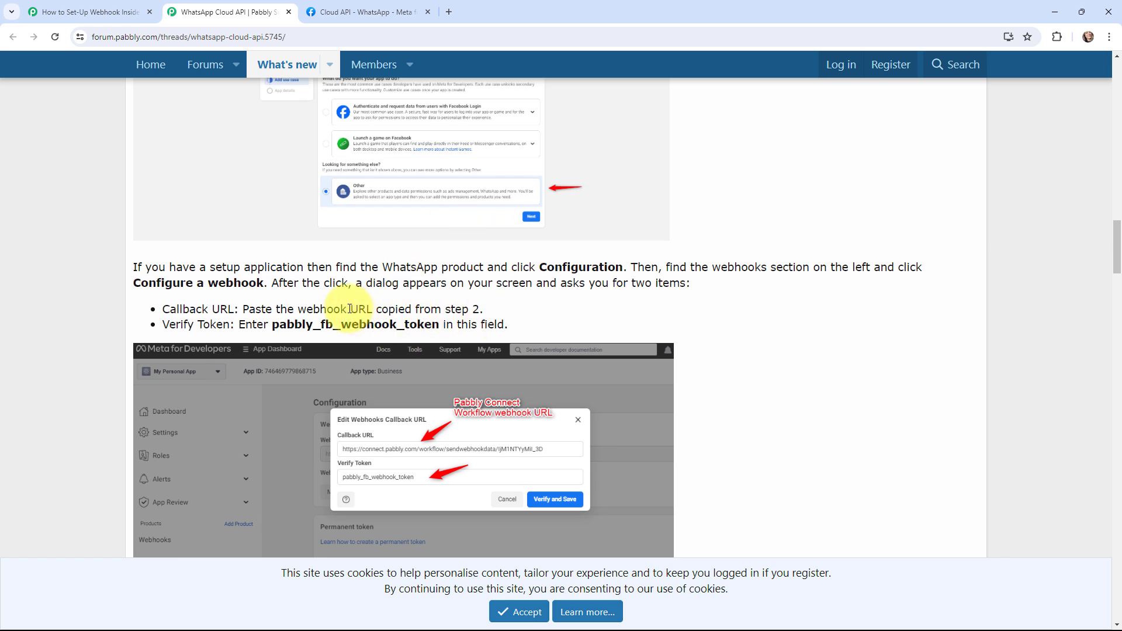
pyautogui.scroll(-1, 349, 309)
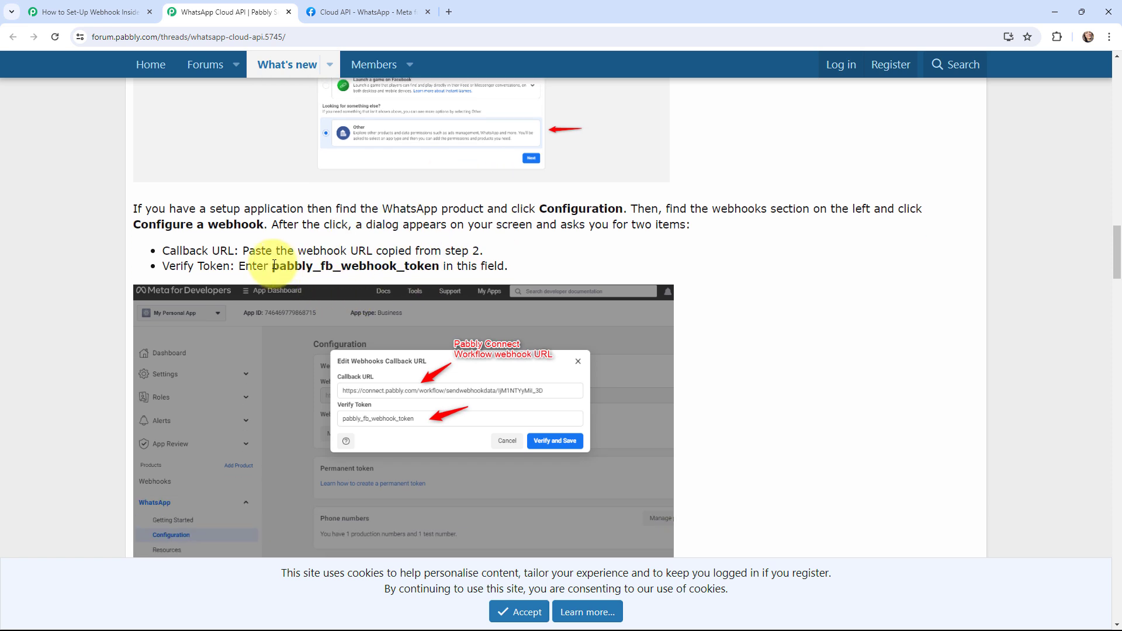
pyautogui.moveTo(274, 264); pyautogui.dragTo(438, 267)
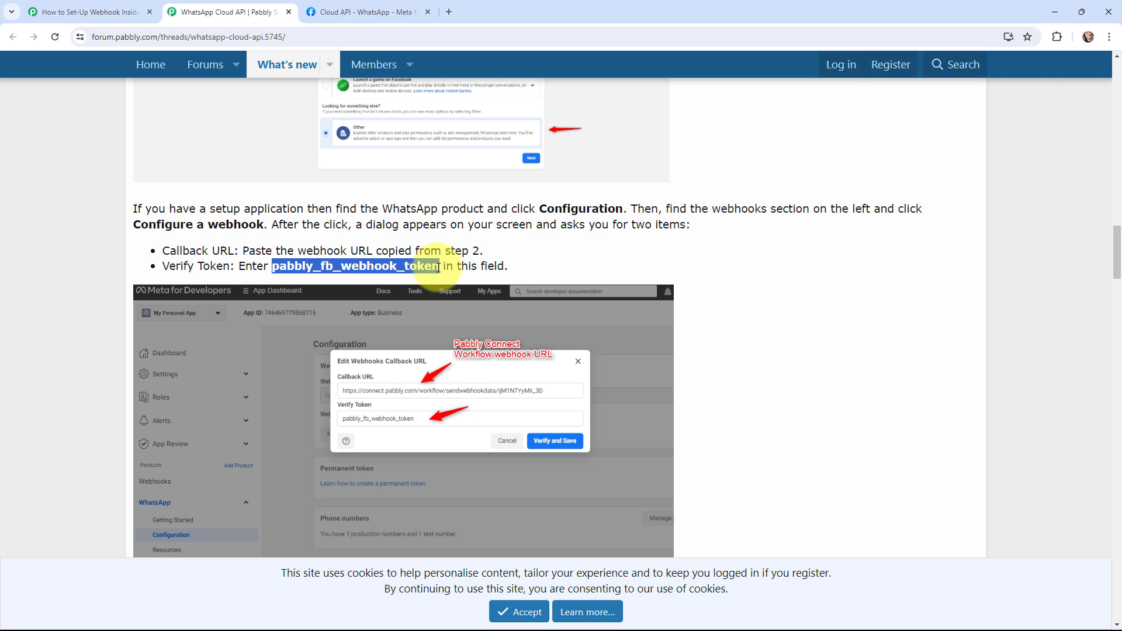
pyautogui.click(360, 11)
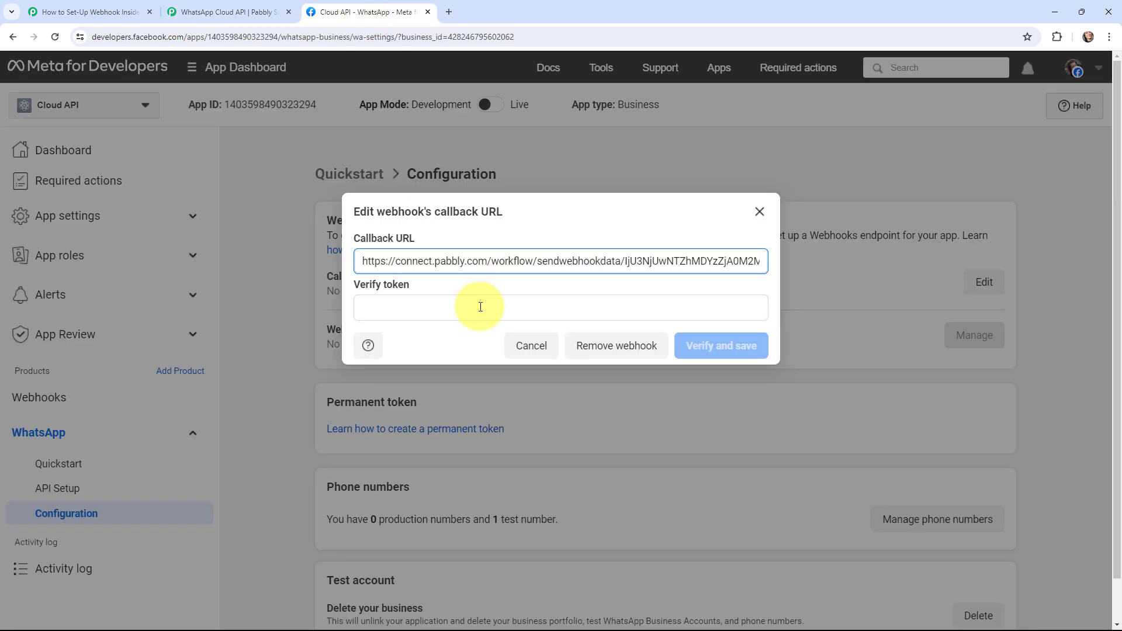
pyautogui.click(470, 306)
pyautogui.hotkey('ctrl', 'v')
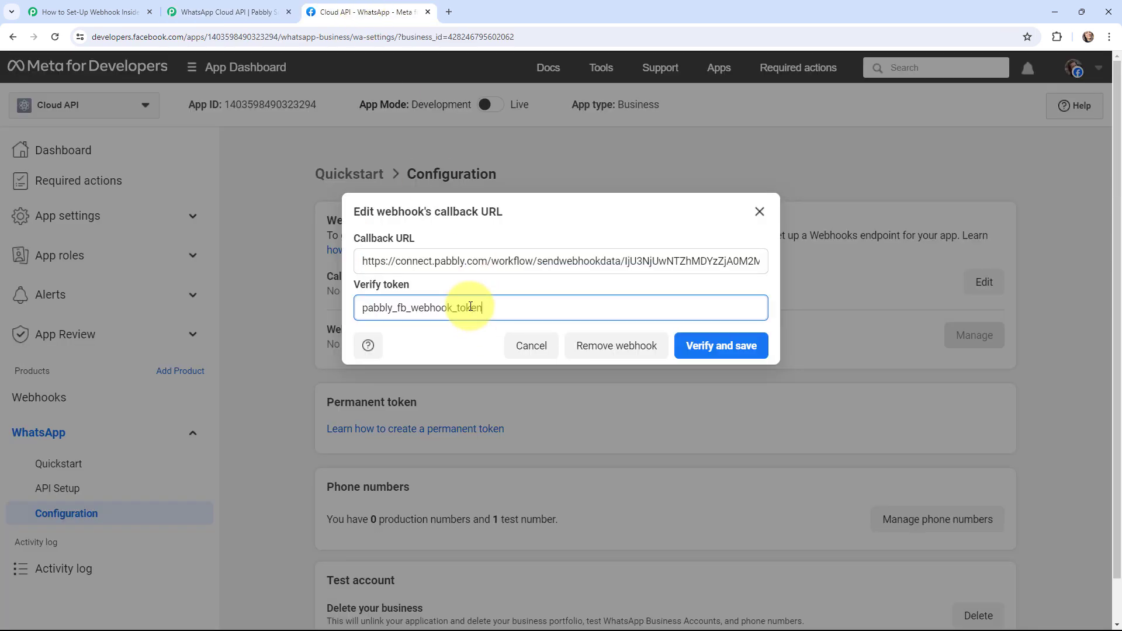
pyautogui.click(719, 346)
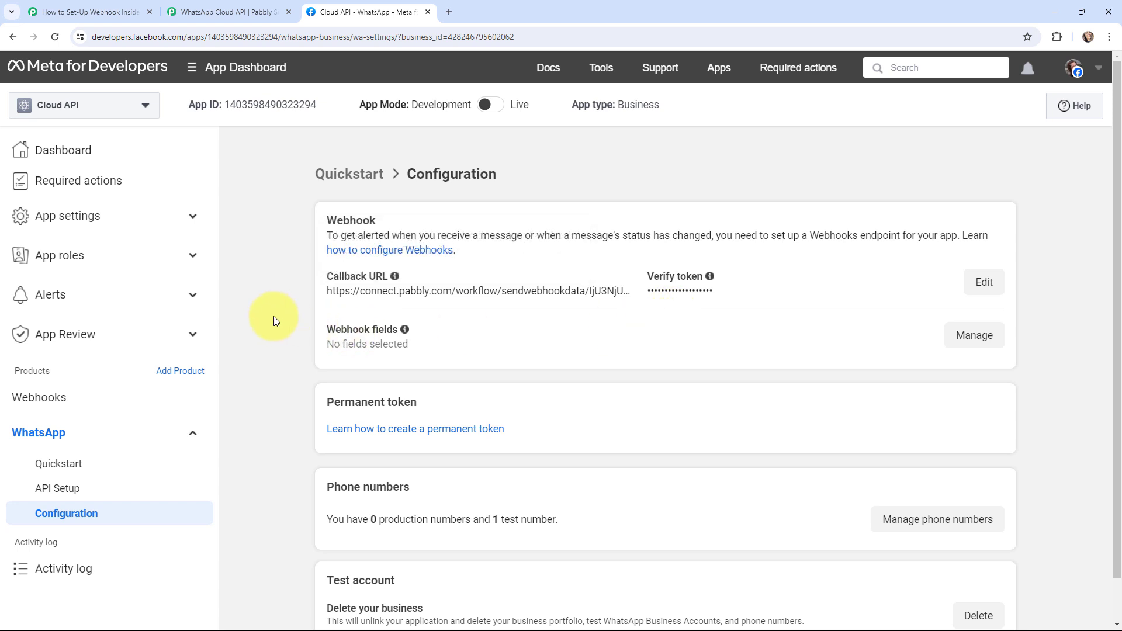
# Subscribe to the messages field under Webhook fields and confirm with Done.
pyautogui.click(988, 337)
pyautogui.scroll(-6, 321, 388)
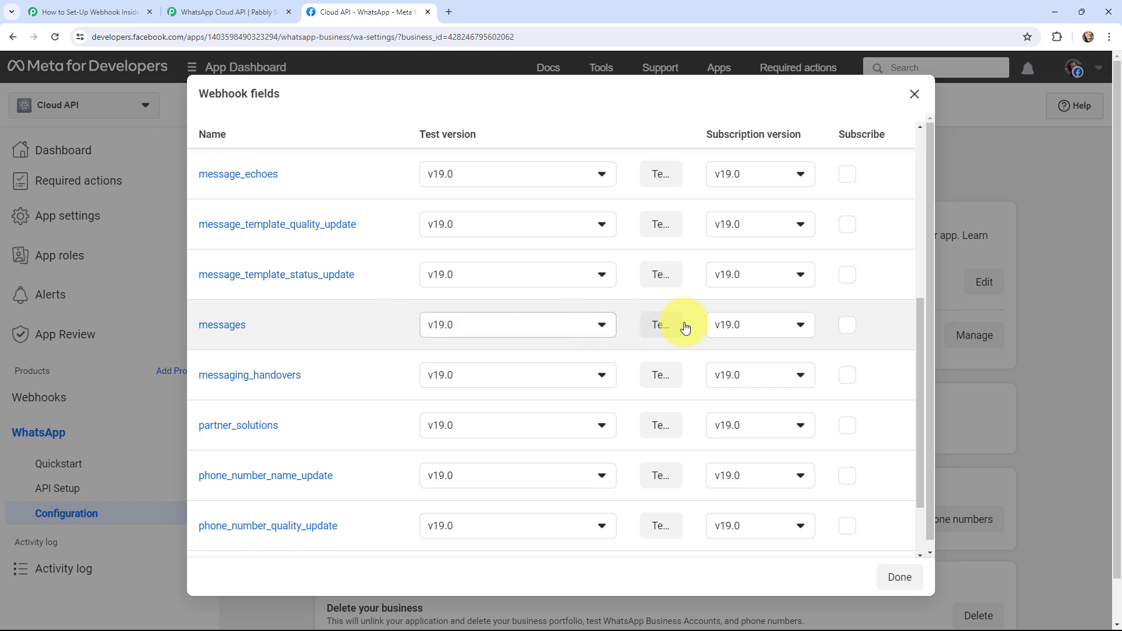
pyautogui.click(848, 326)
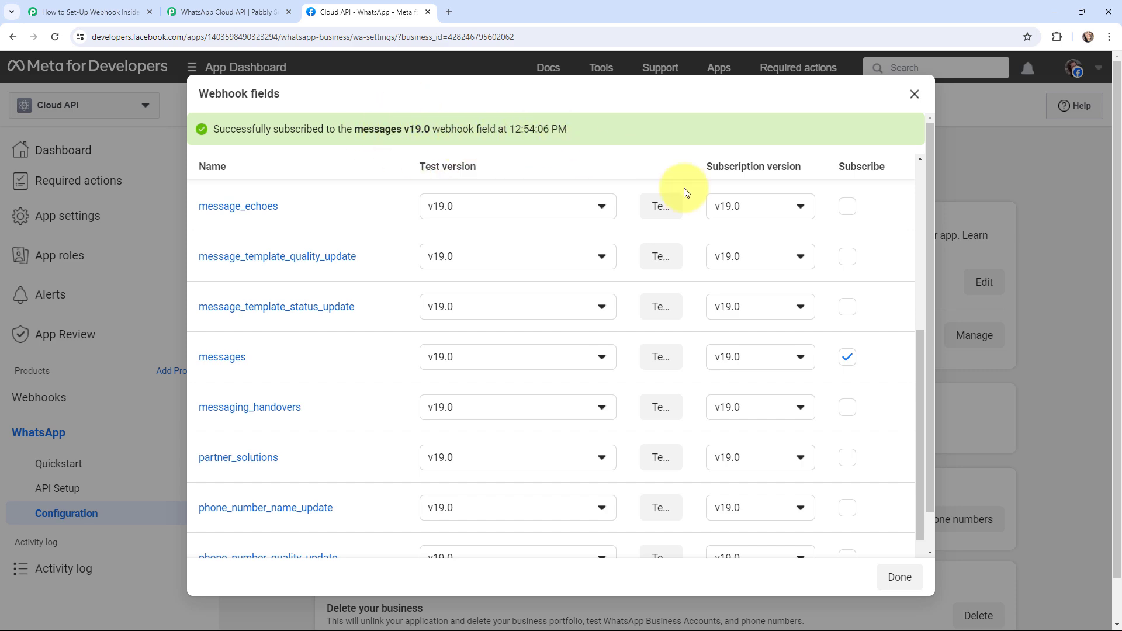
pyautogui.click(901, 579)
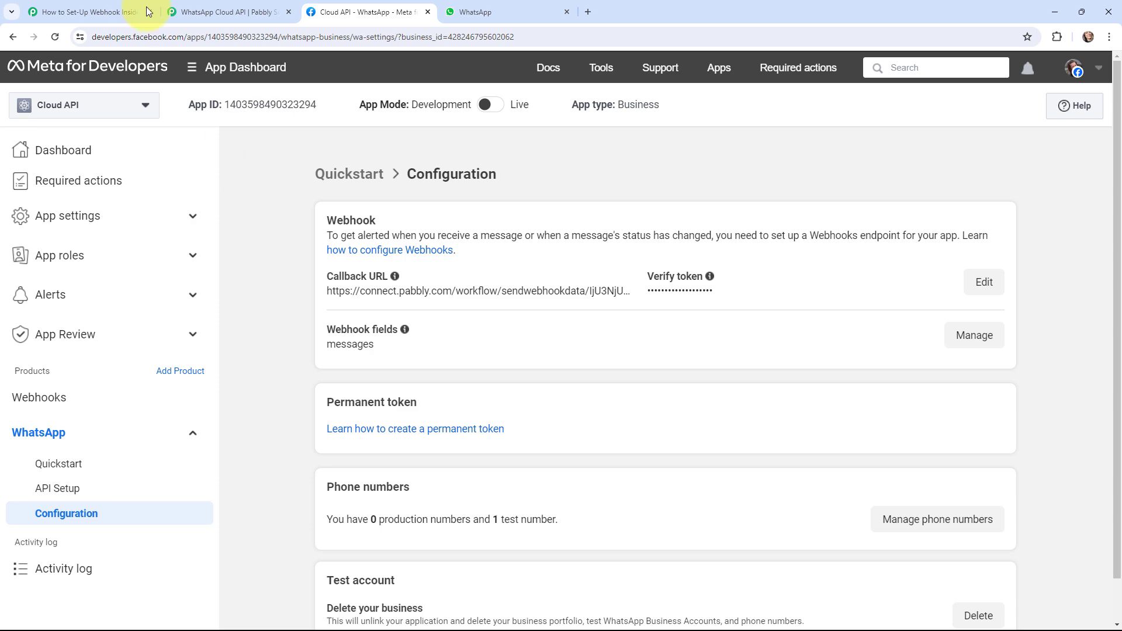
pyautogui.click(128, 12)
# Reply 'Okay, thanks.' in the Test Number chat and check Pabbly for the captured response.
pyautogui.scroll(-1, 169, 240)
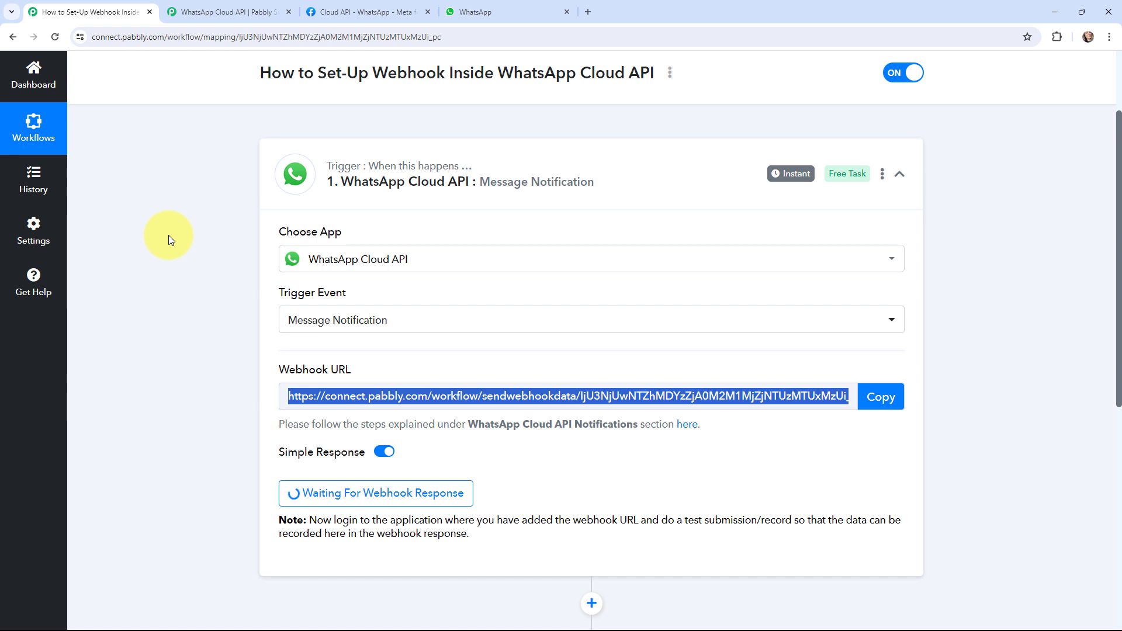
pyautogui.click(490, 10)
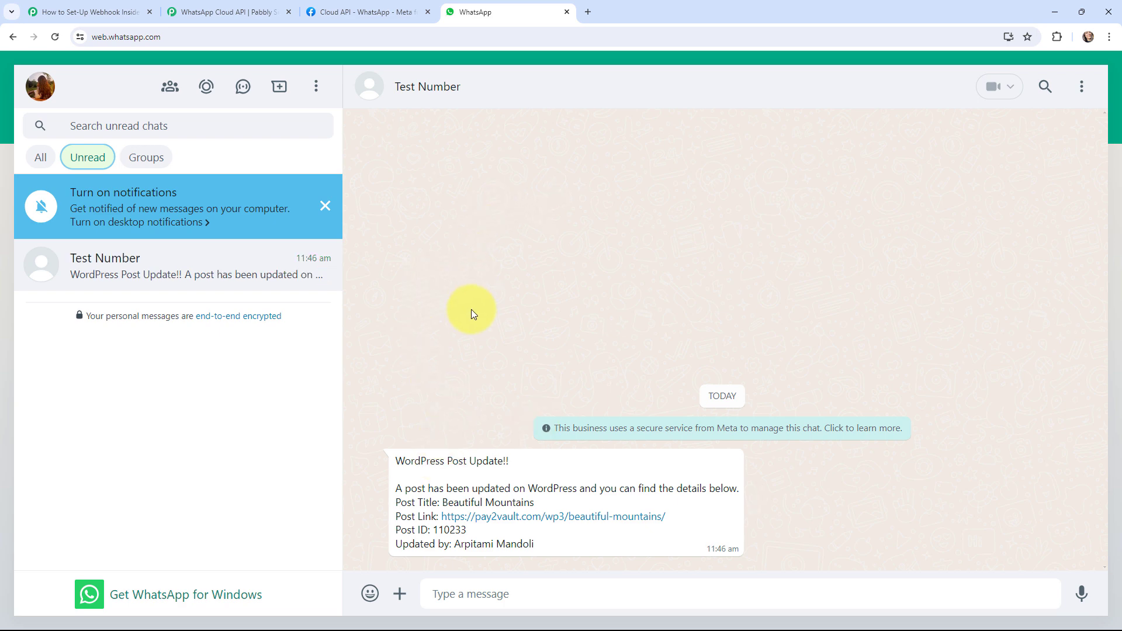
pyautogui.click(569, 588)
pyautogui.write('Okay,')
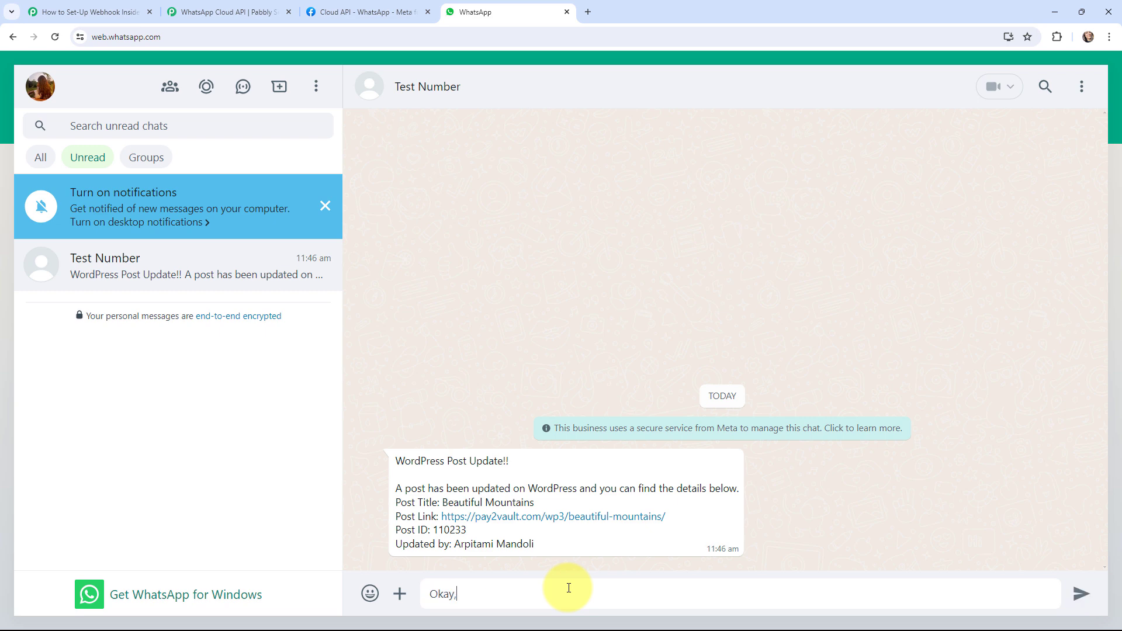
pyautogui.write(' thanks.')
pyautogui.press('Return')
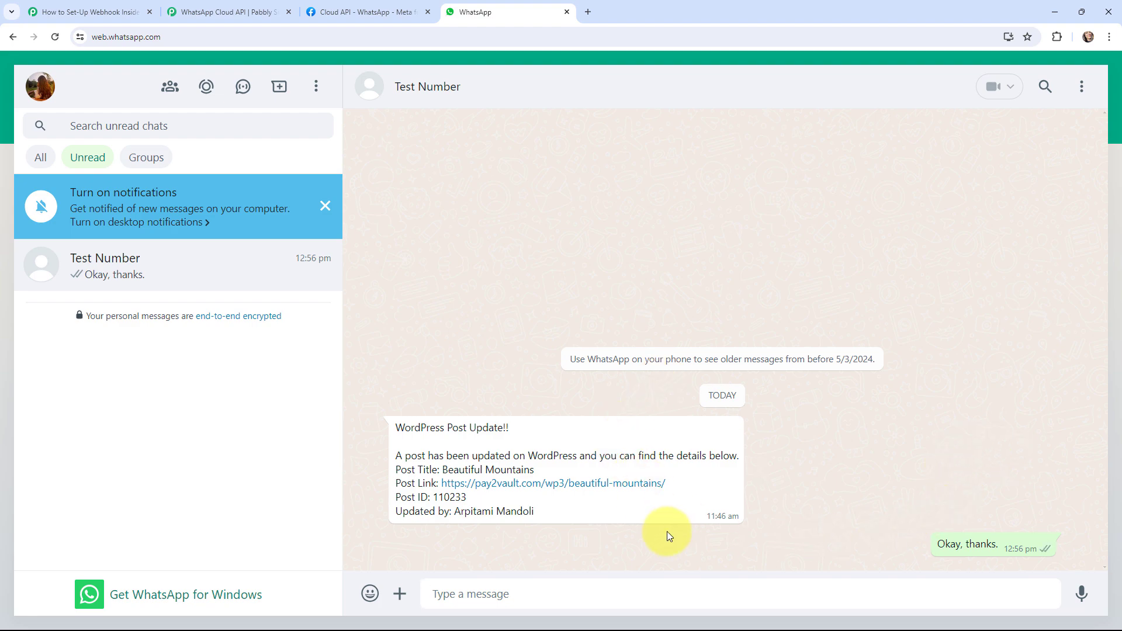
pyautogui.click(104, 7)
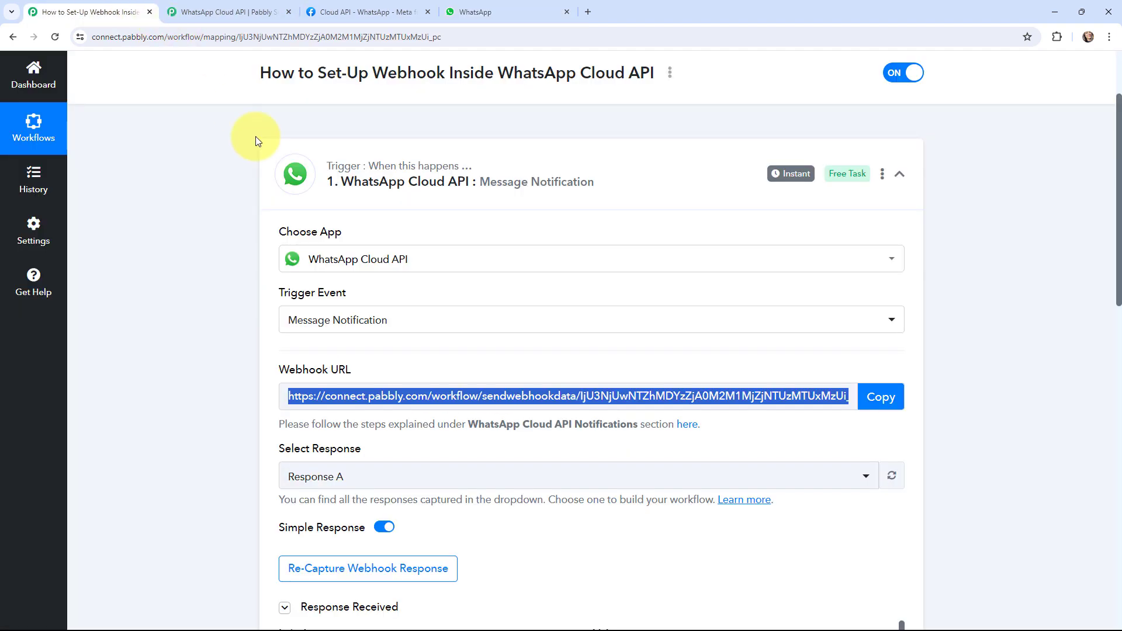
pyautogui.scroll(-9, 188, 394)
pyautogui.scroll(-1, 188, 394)
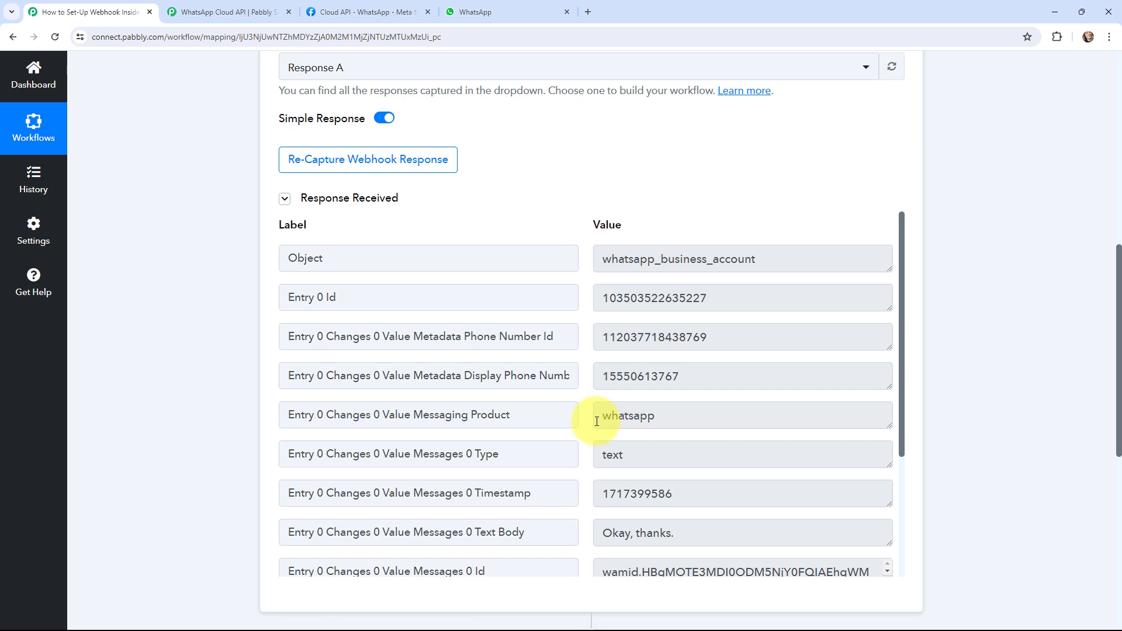
pyautogui.scroll(-3, 585, 442)
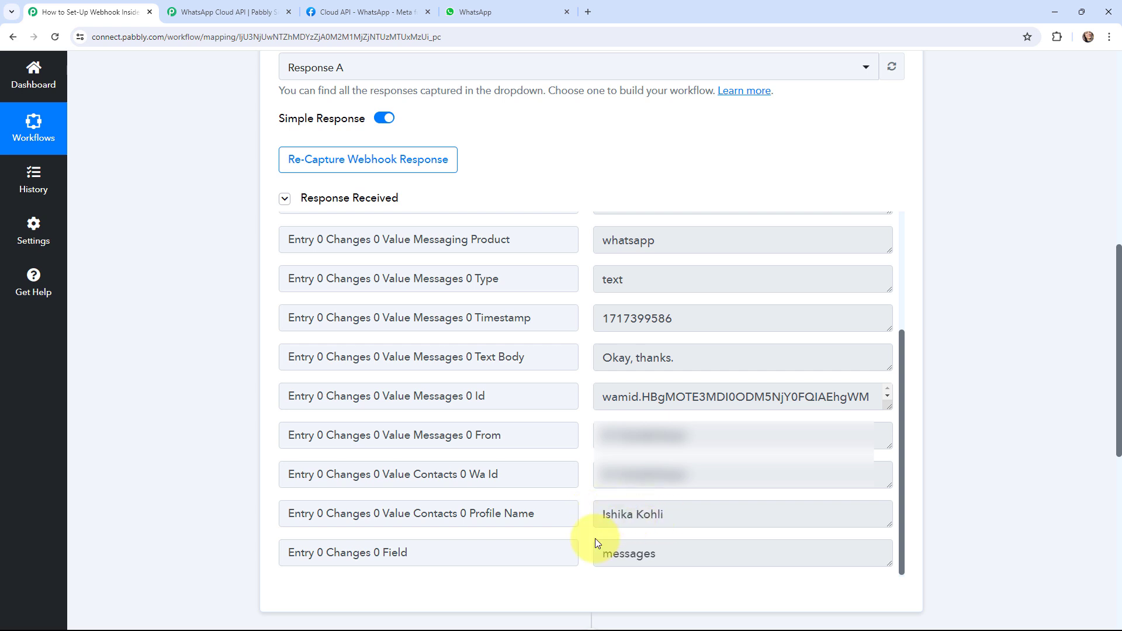
pyautogui.scroll(-1, 590, 541)
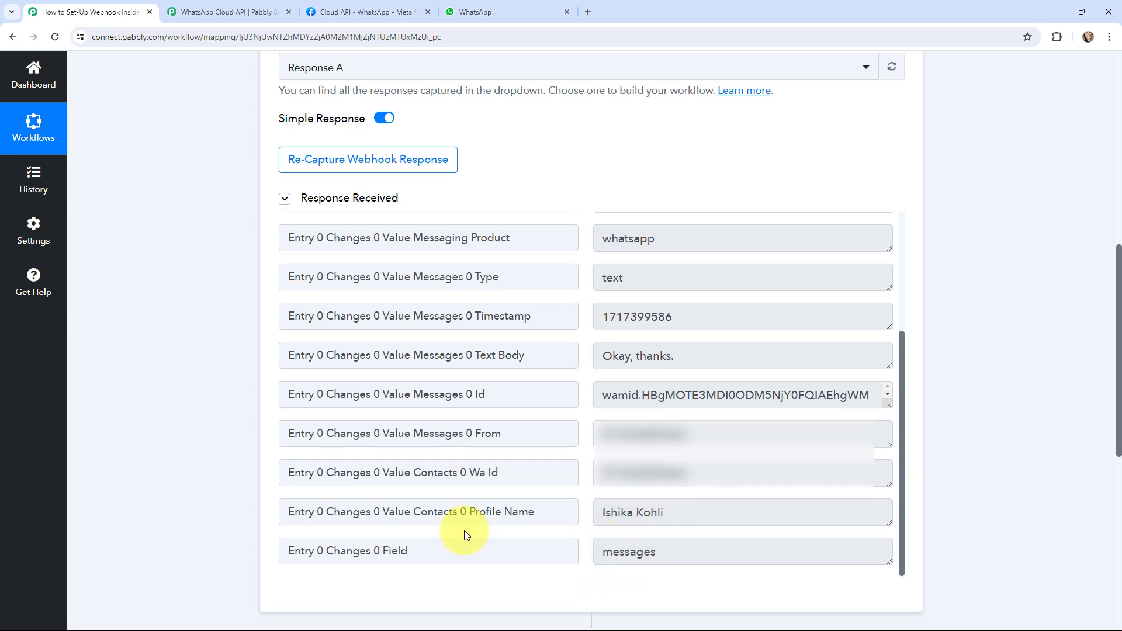
pyautogui.scroll(3, 363, 476)
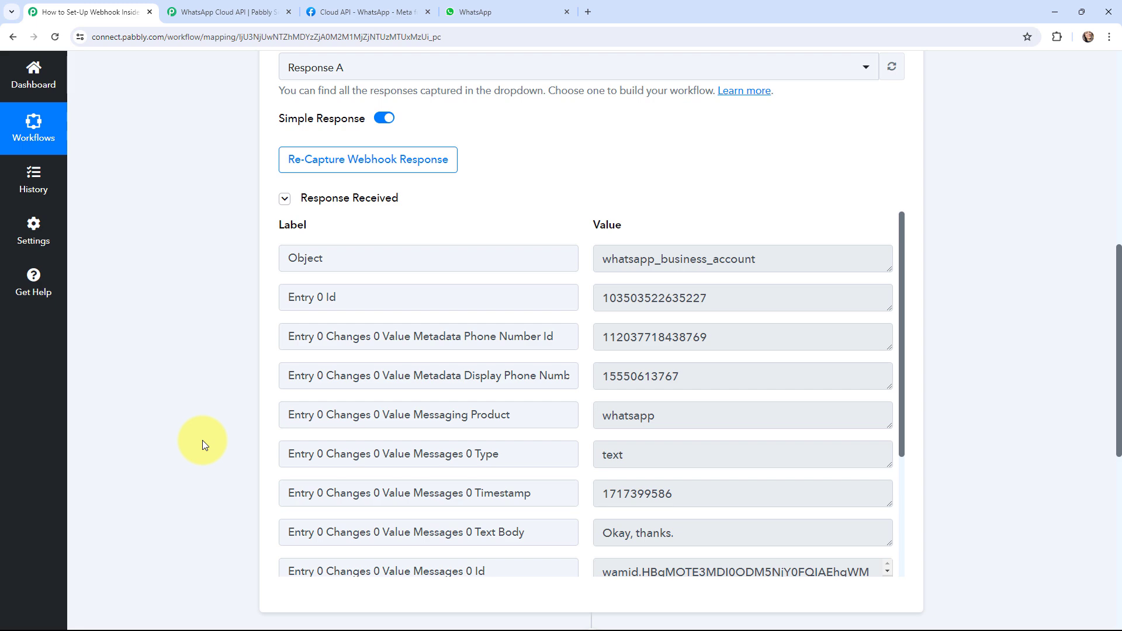
pyautogui.scroll(10, 202, 440)
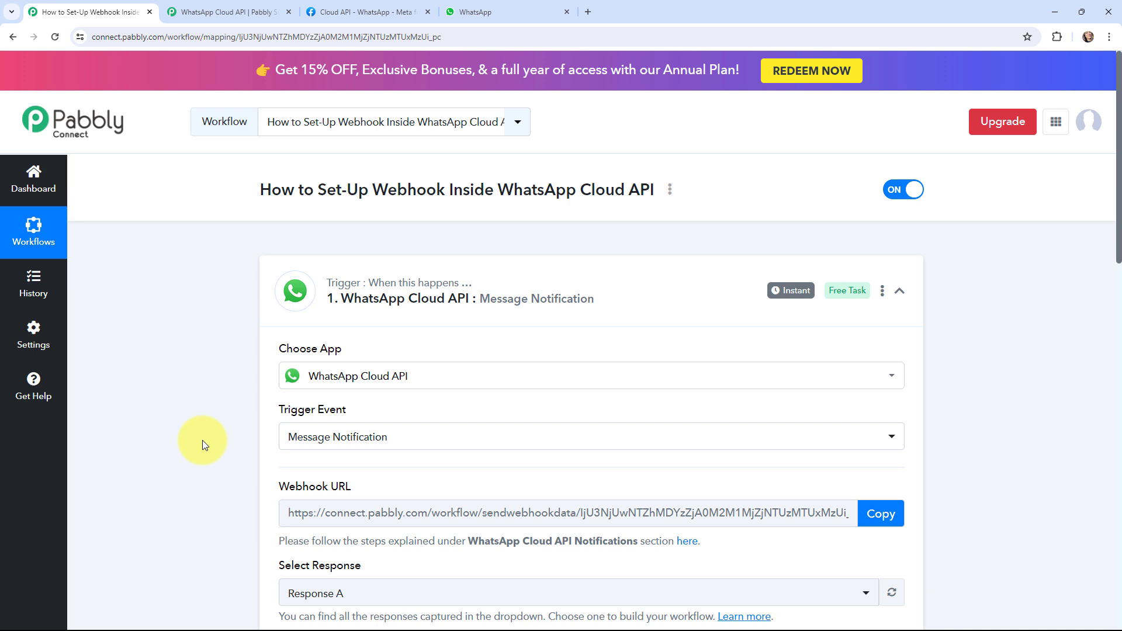
# Collapse the WhatsApp Cloud API trigger card and briefly expand, then collapse, the Action step.
pyautogui.click(321, 442)
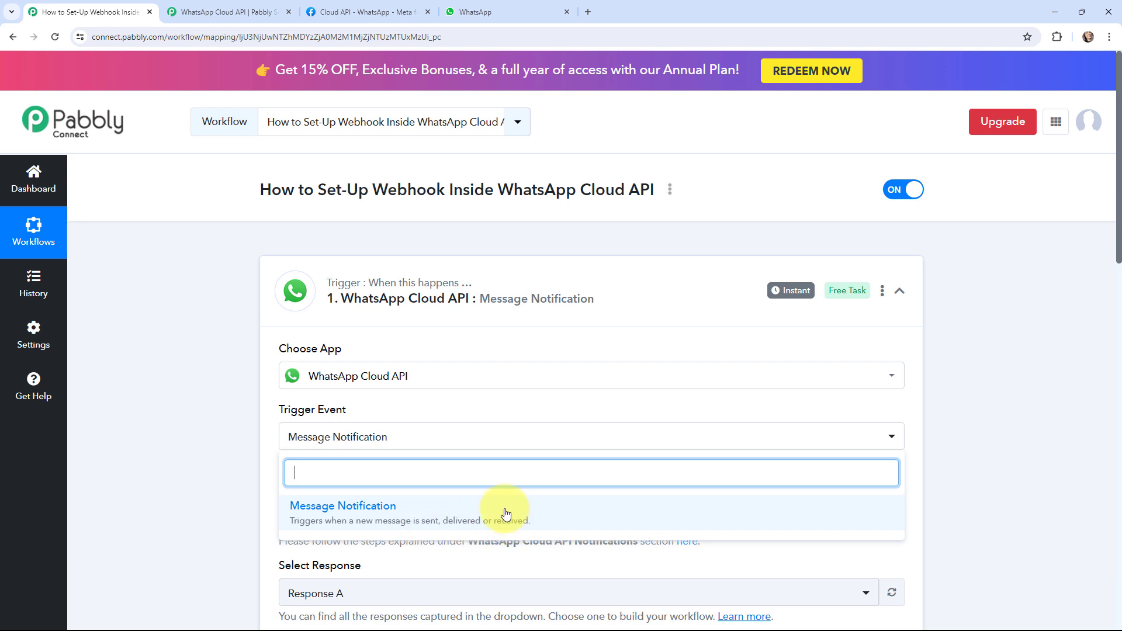
pyautogui.click(196, 453)
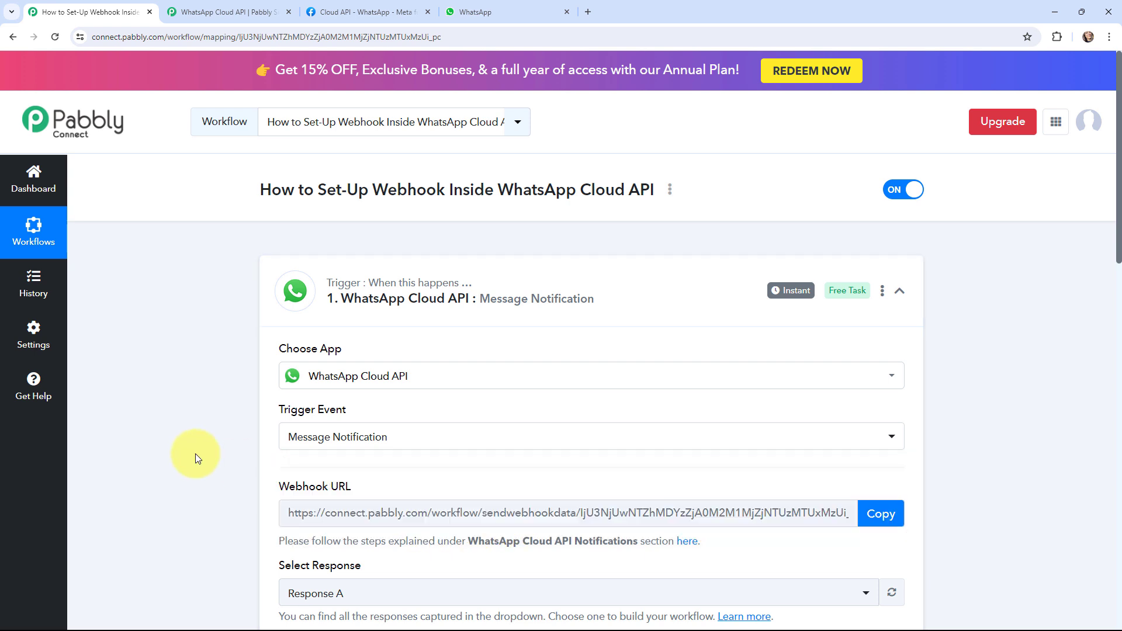
pyautogui.click(282, 291)
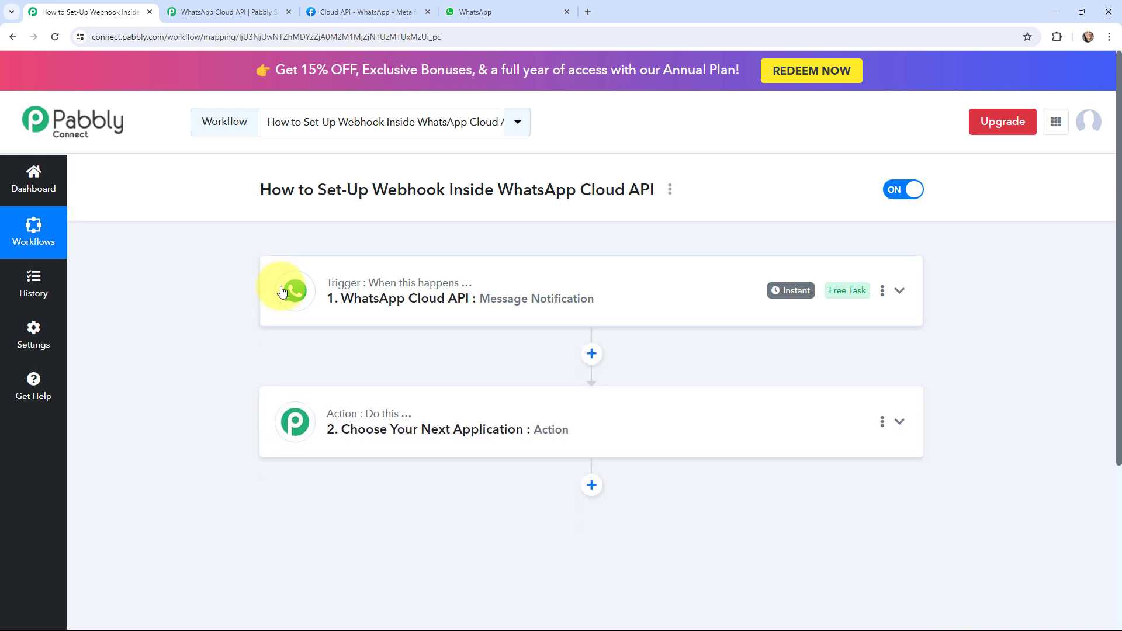
pyautogui.click(290, 400)
pyautogui.scroll(-3, 289, 396)
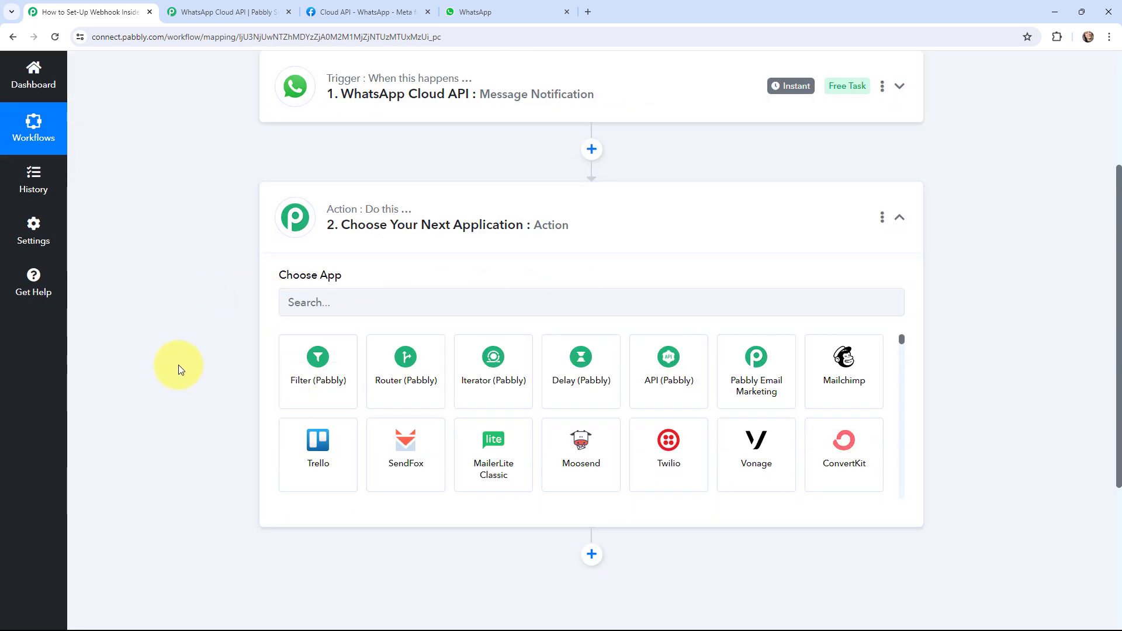
pyautogui.scroll(2, 178, 365)
pyautogui.click(268, 342)
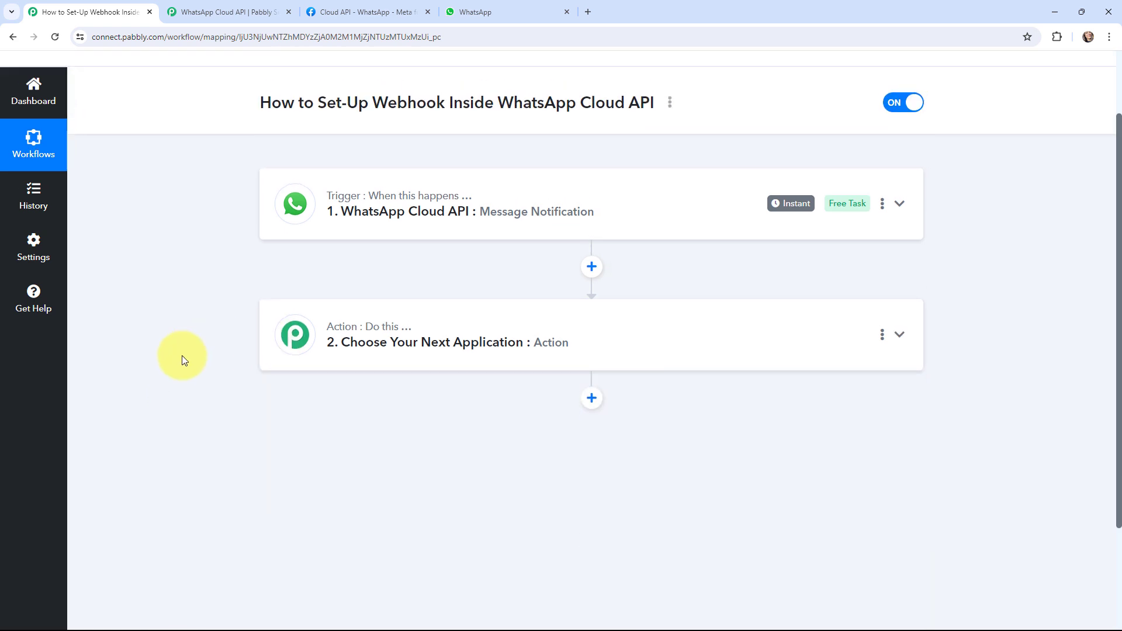
pyautogui.scroll(2, 182, 356)
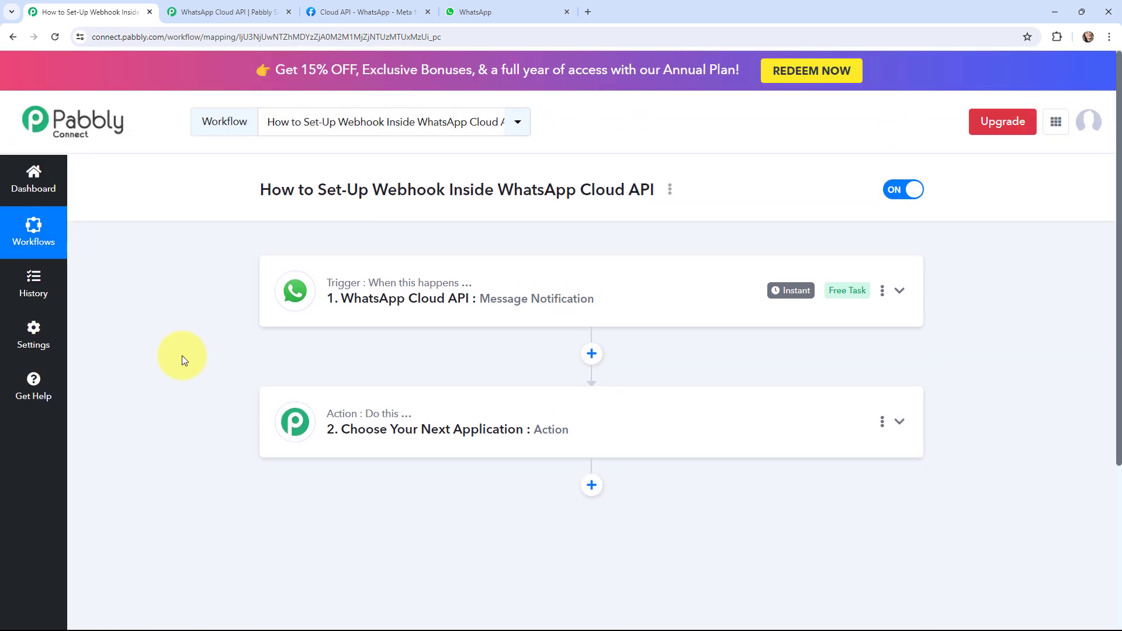